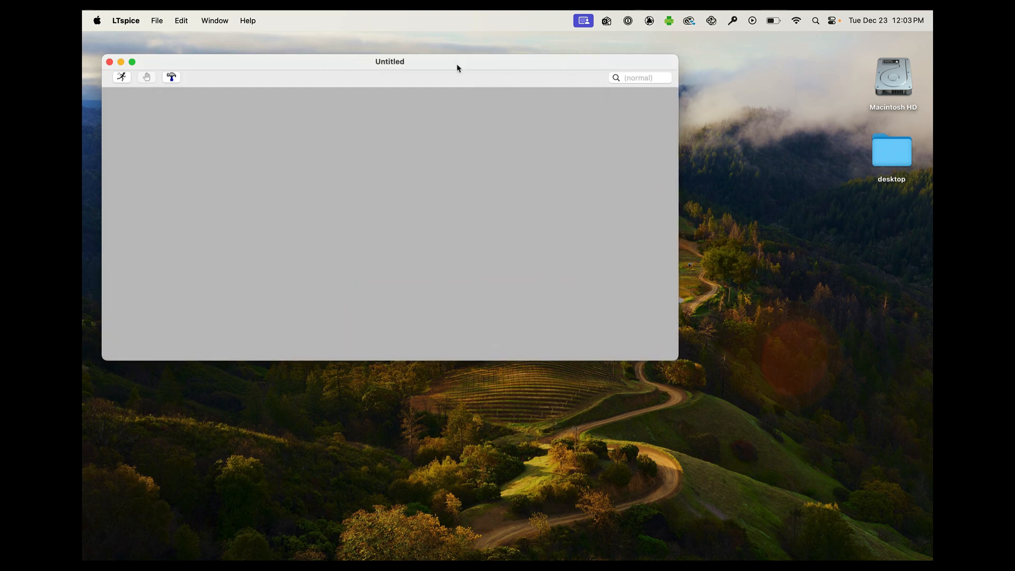
# Find the voltage source symbol in the component library and place two of them side by side on the blank schematic.
pyautogui.moveTo(458, 68); pyautogui.dragTo(447, 48)
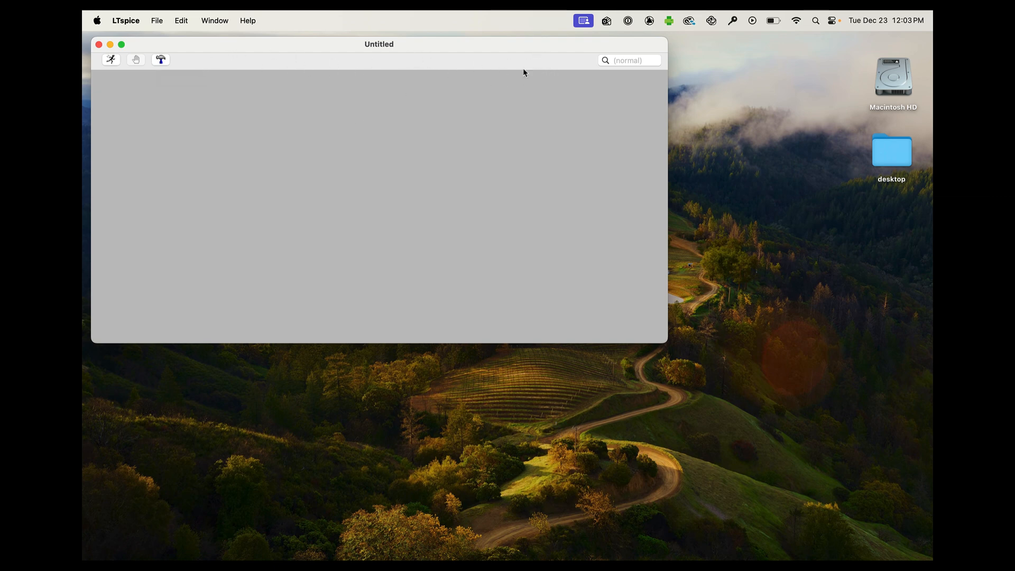
pyautogui.rightClick(348, 154)
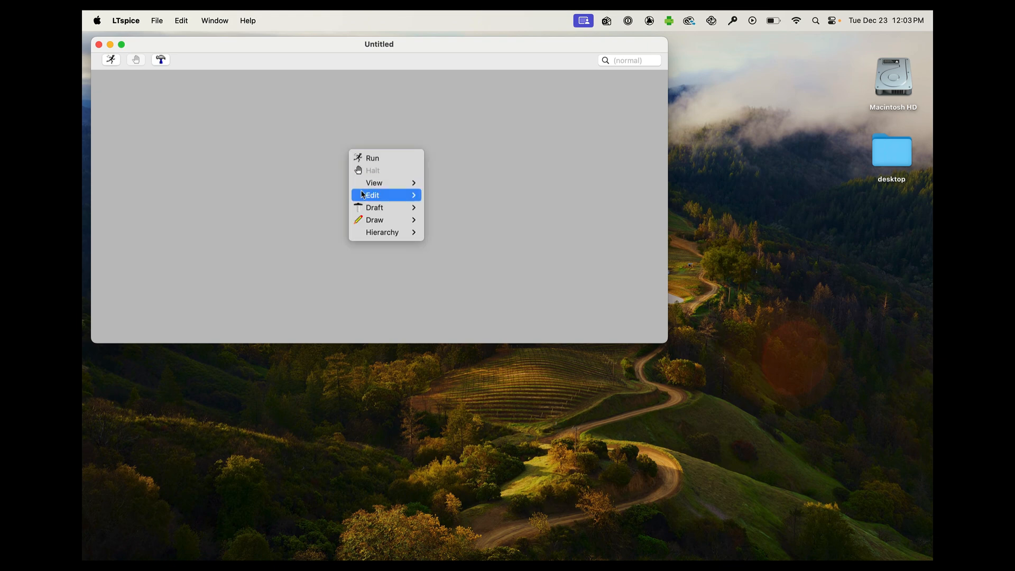
pyautogui.moveTo(367, 198)
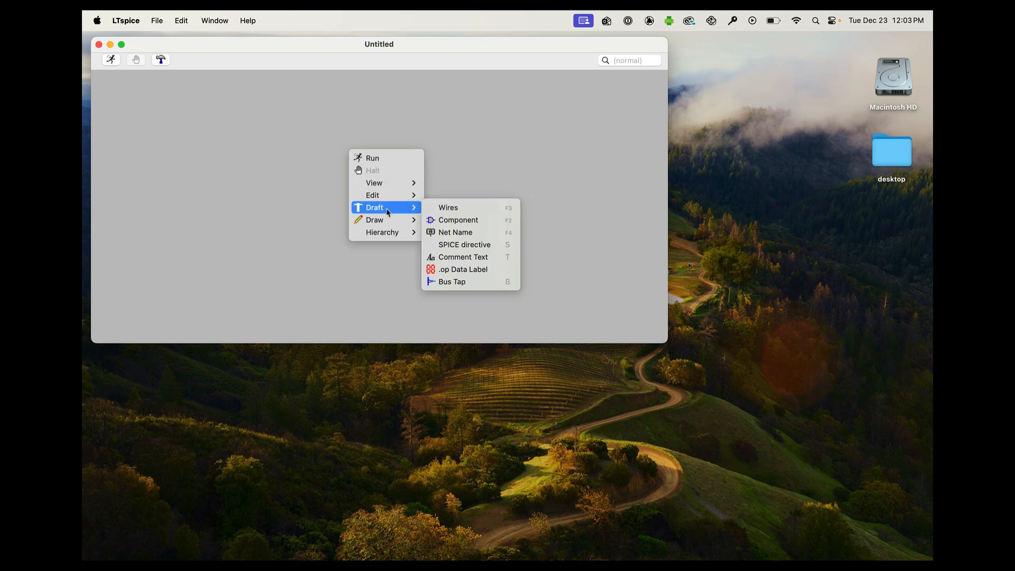
pyautogui.click(487, 219)
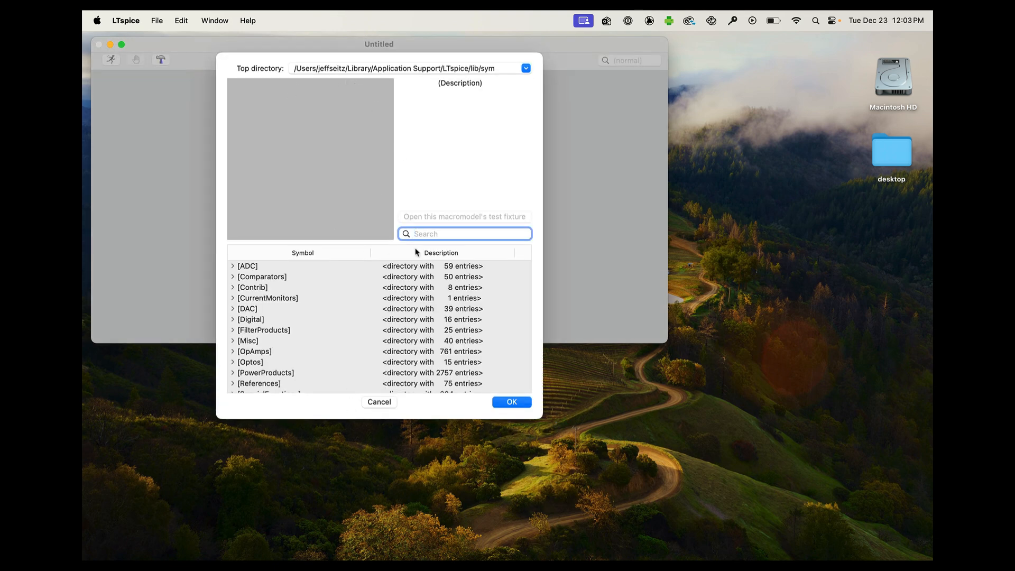
pyautogui.write('vo')
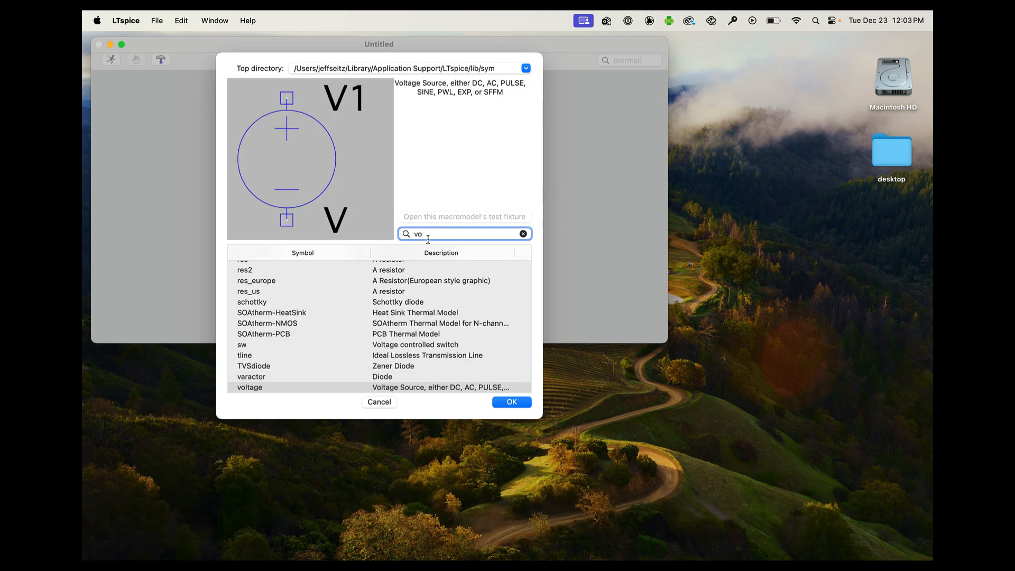
pyautogui.scroll(-1, 299, 365)
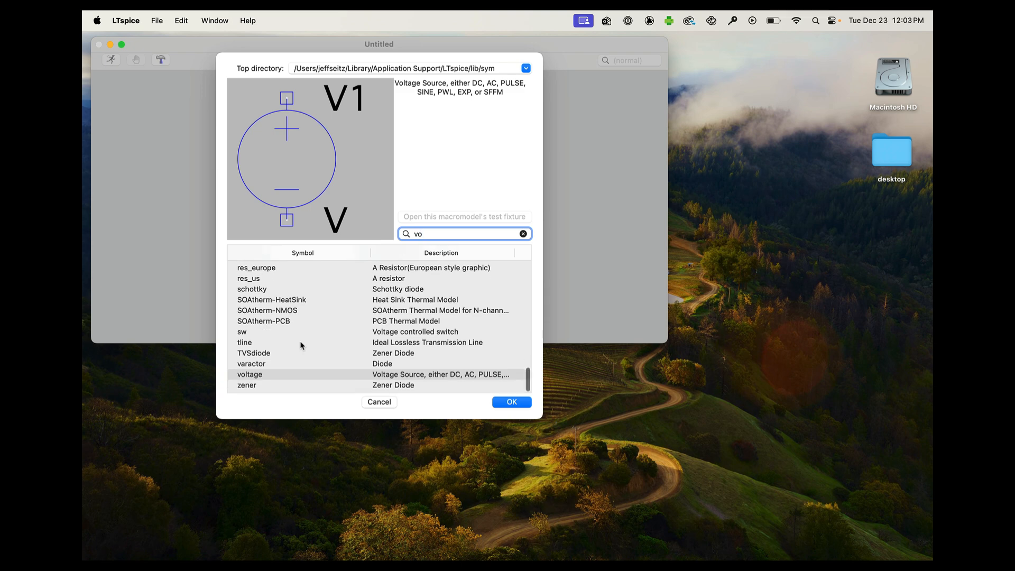
pyautogui.click(371, 376)
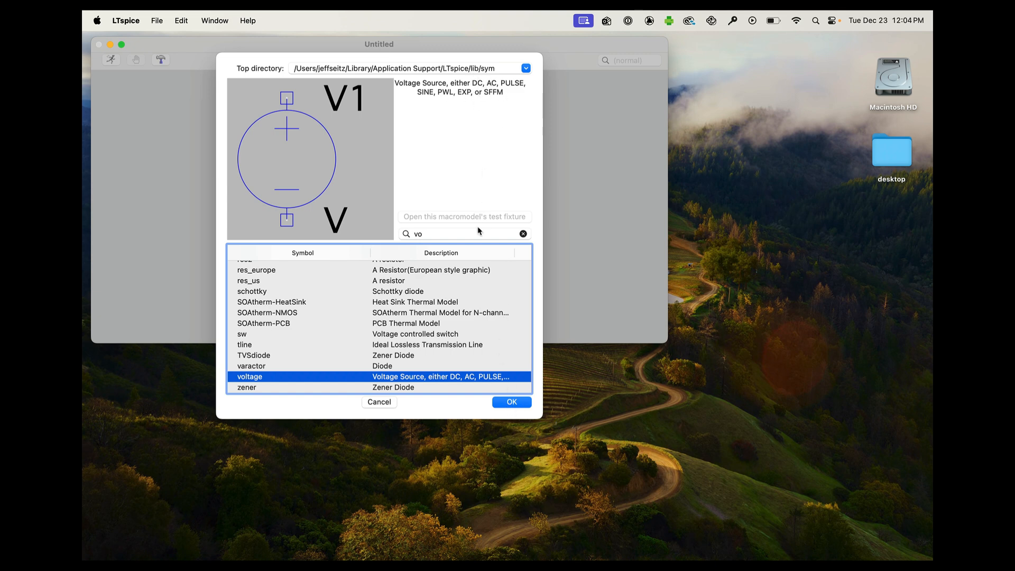
pyautogui.click(512, 403)
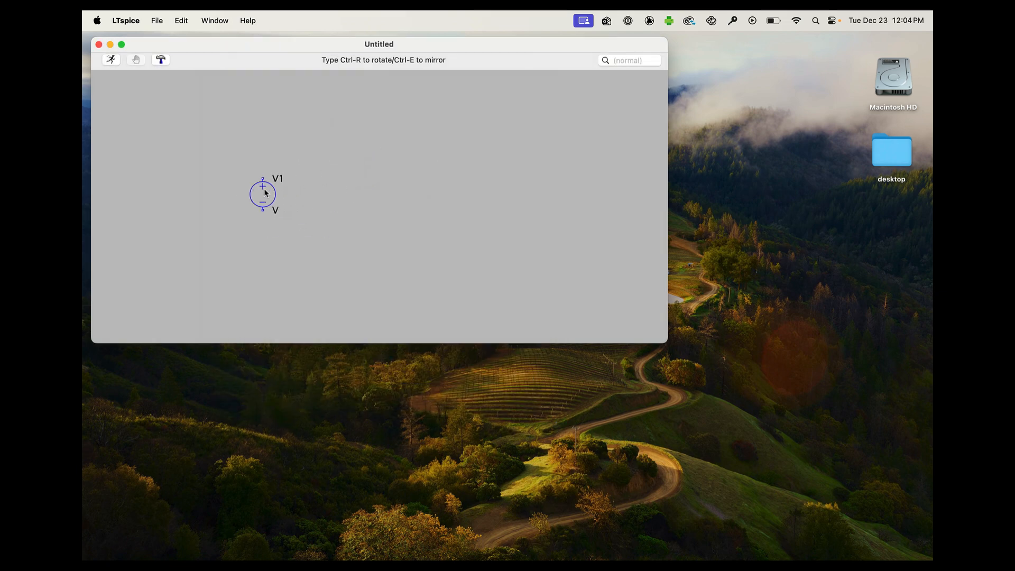
pyautogui.click(217, 186)
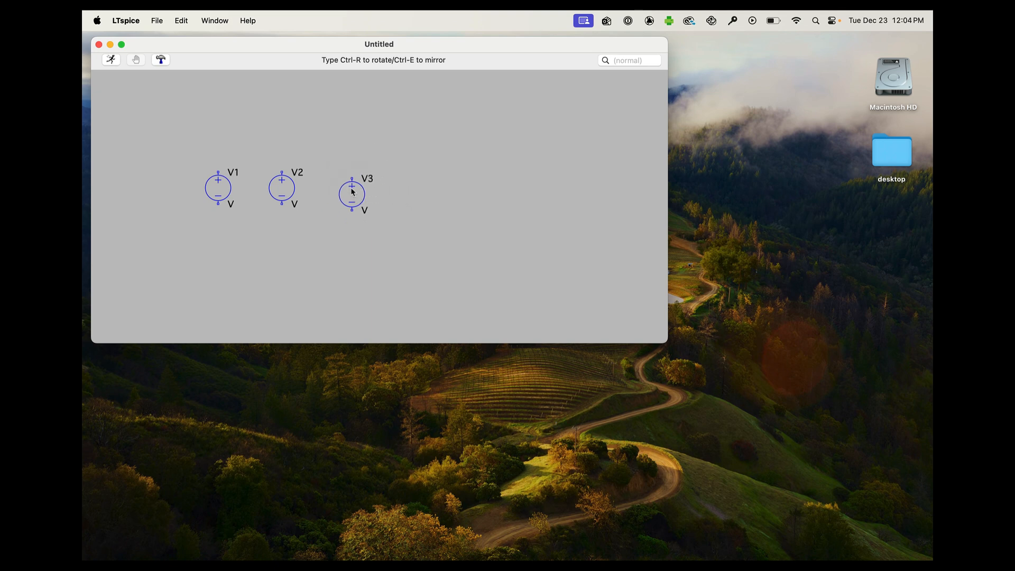
pyautogui.press('Escape')
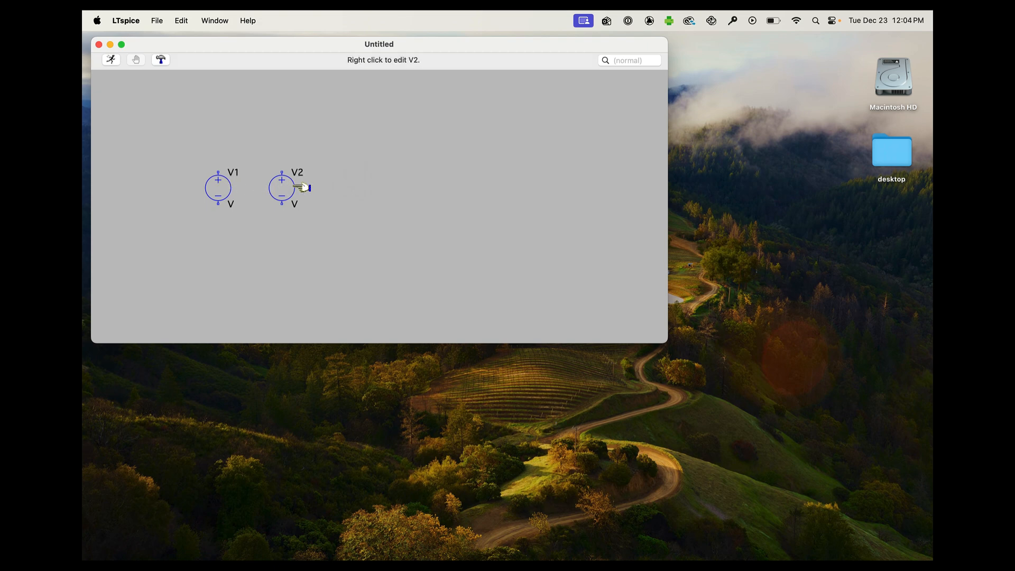
# Delete voltage source V2 from the schematic, keeping V1.
pyautogui.rightClick(354, 180)
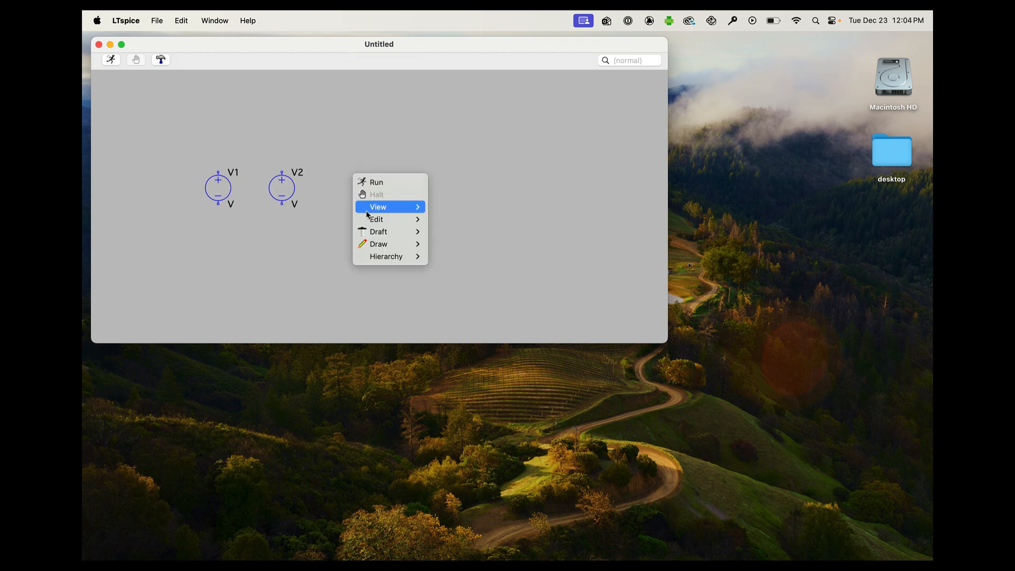
pyautogui.moveTo(371, 219)
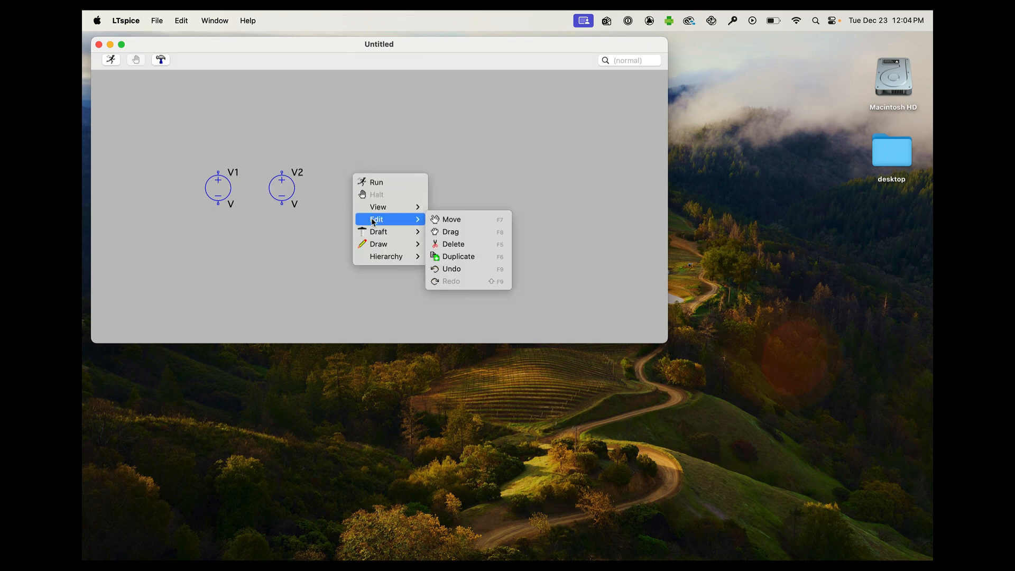
pyautogui.click(452, 244)
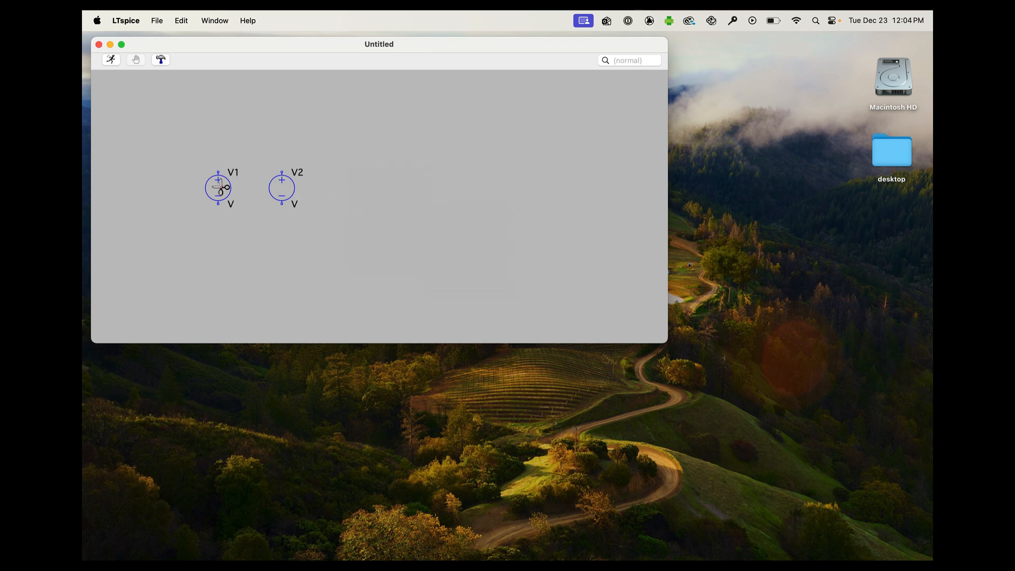
pyautogui.click(288, 190)
pyautogui.press('Escape')
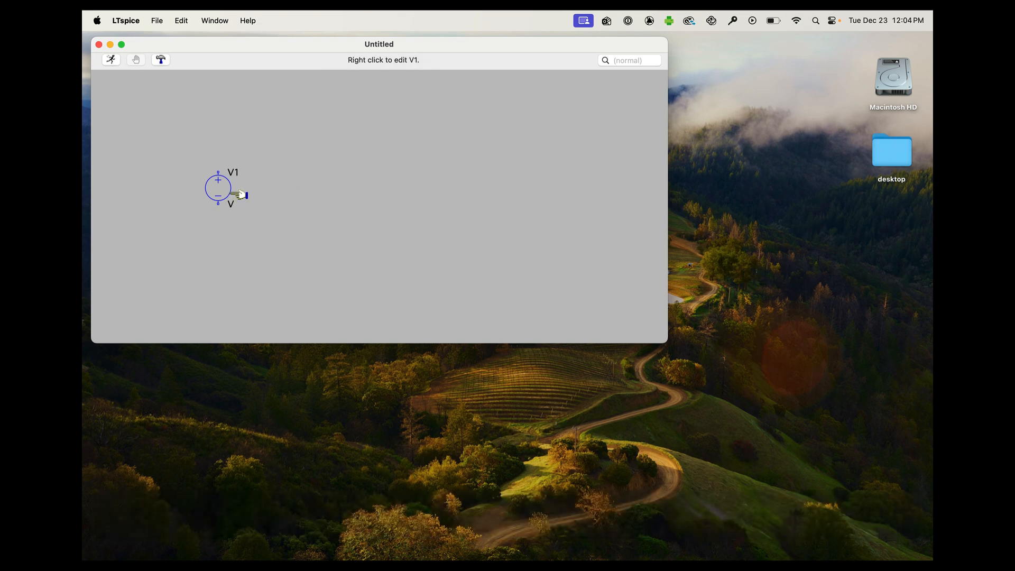
# Open the component library and preview the res and res2 resistor symbols.
pyautogui.rightClick(299, 151)
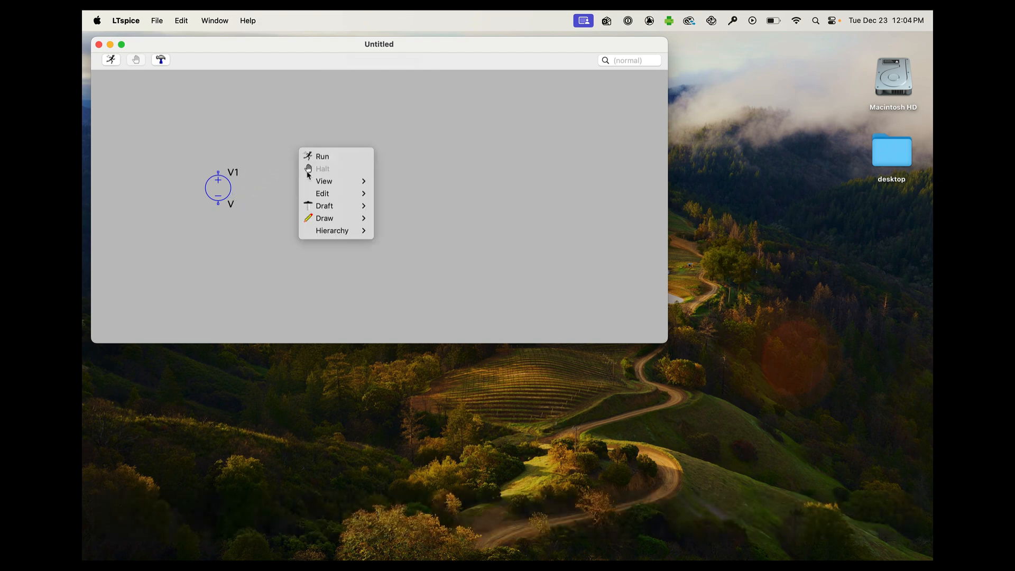
pyautogui.moveTo(366, 208)
pyautogui.click(418, 218)
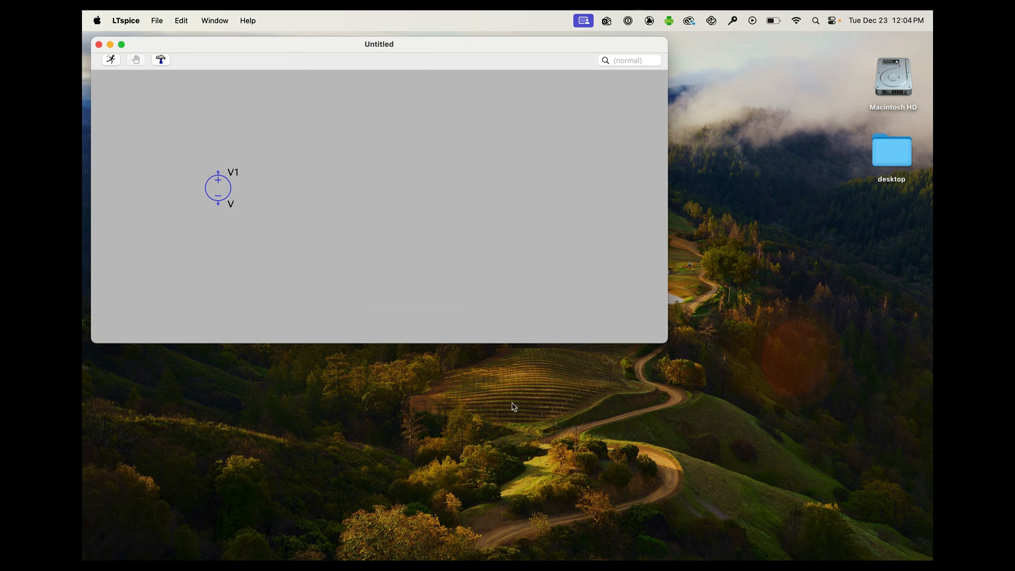
pyautogui.write('re')
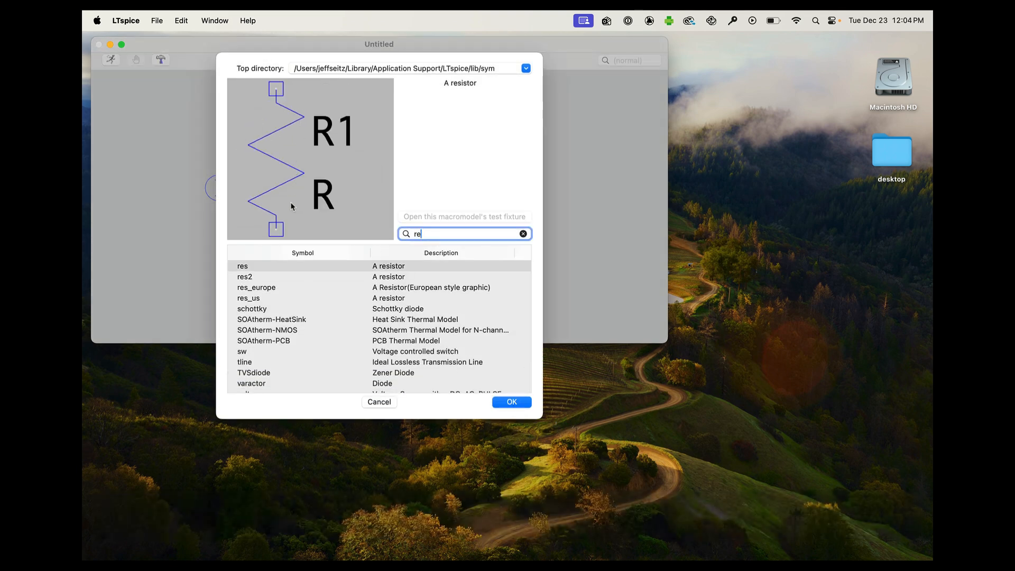
pyautogui.write('s2')
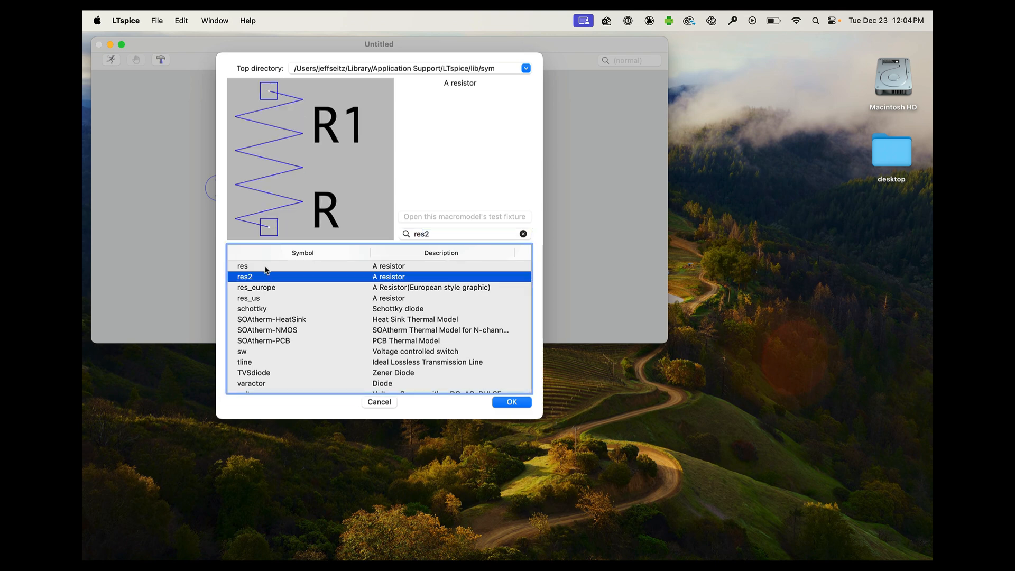
pyautogui.click(264, 266)
pyautogui.click(267, 277)
# Search the component library for "euro" and preview the EuropeanResistor symbol.
pyautogui.click(405, 233)
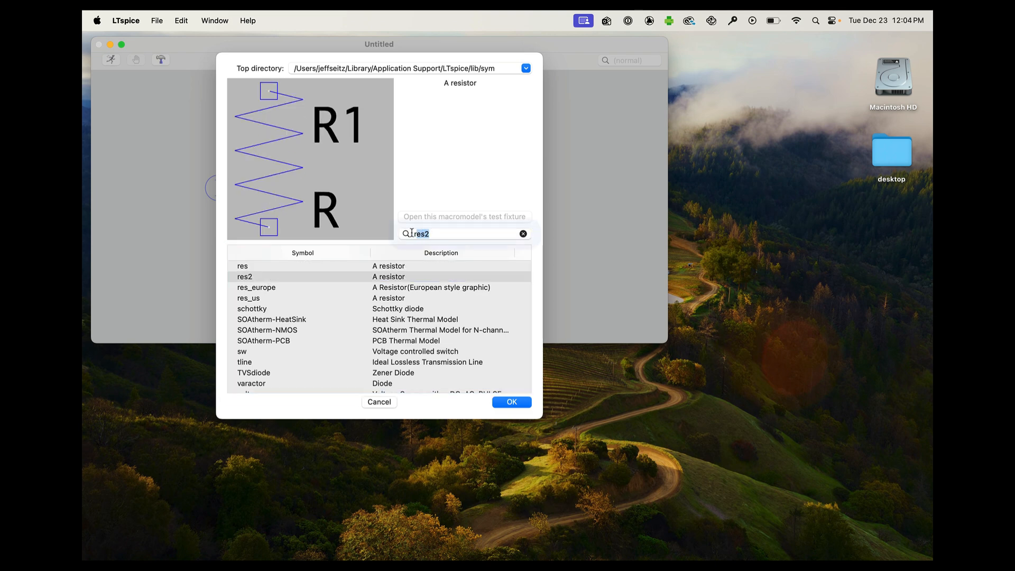
pyautogui.write('euro')
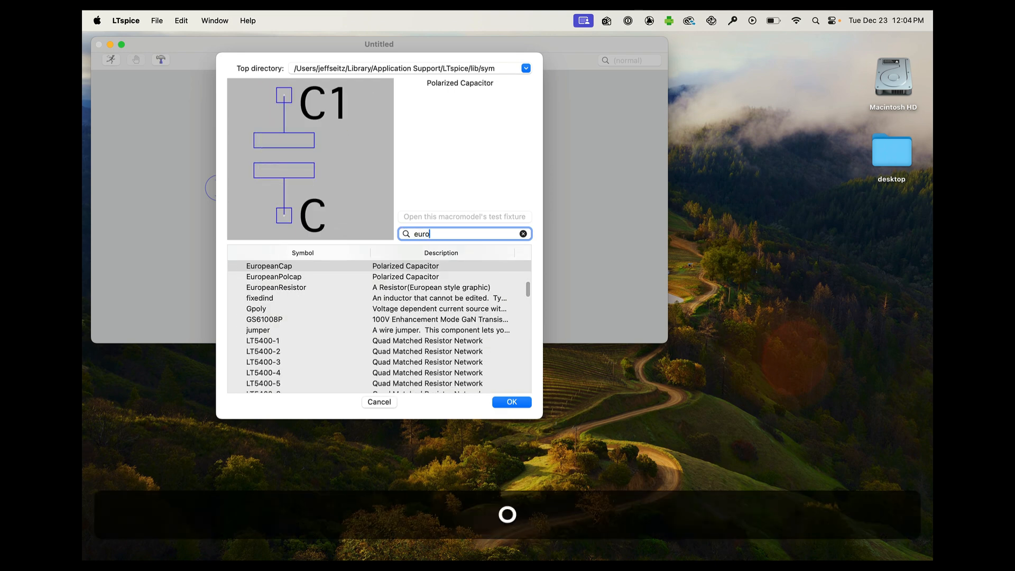
pyautogui.click(290, 288)
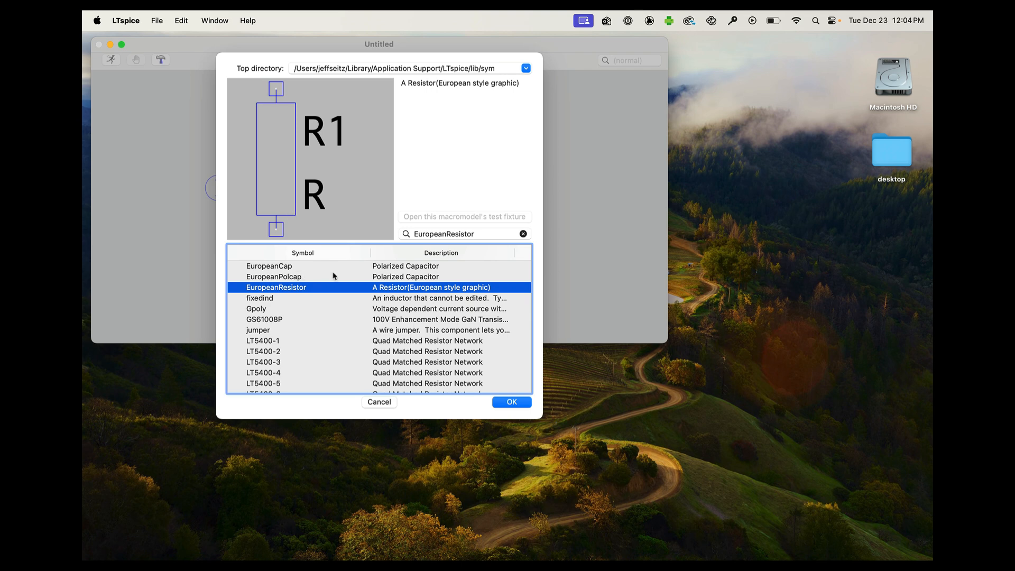
# Choose the res resistor symbol and place one, rotated to horizontal, up and to the right of voltage source V1.
pyautogui.click(479, 230)
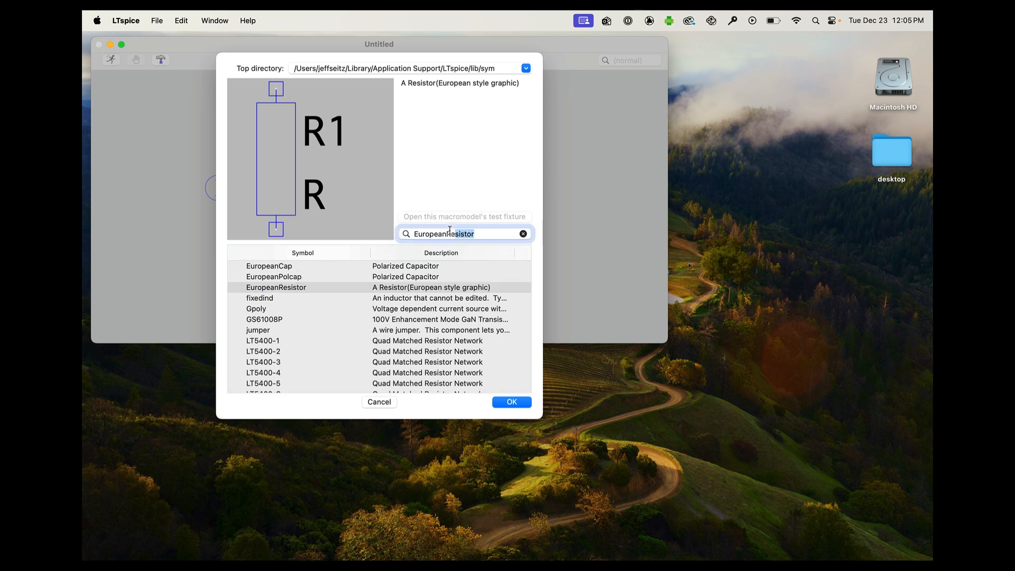
pyautogui.write('res')
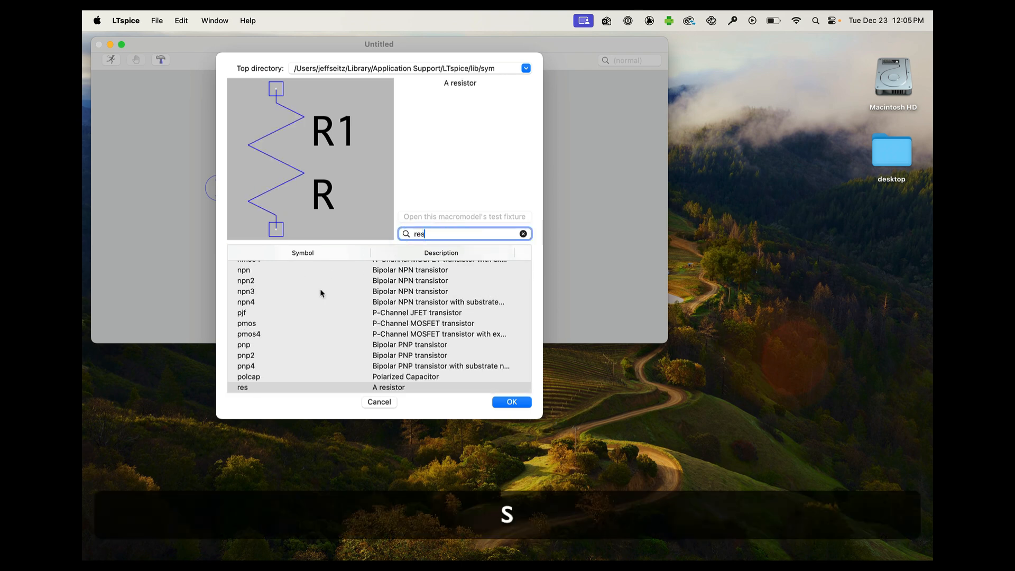
pyautogui.scroll(-3, 283, 336)
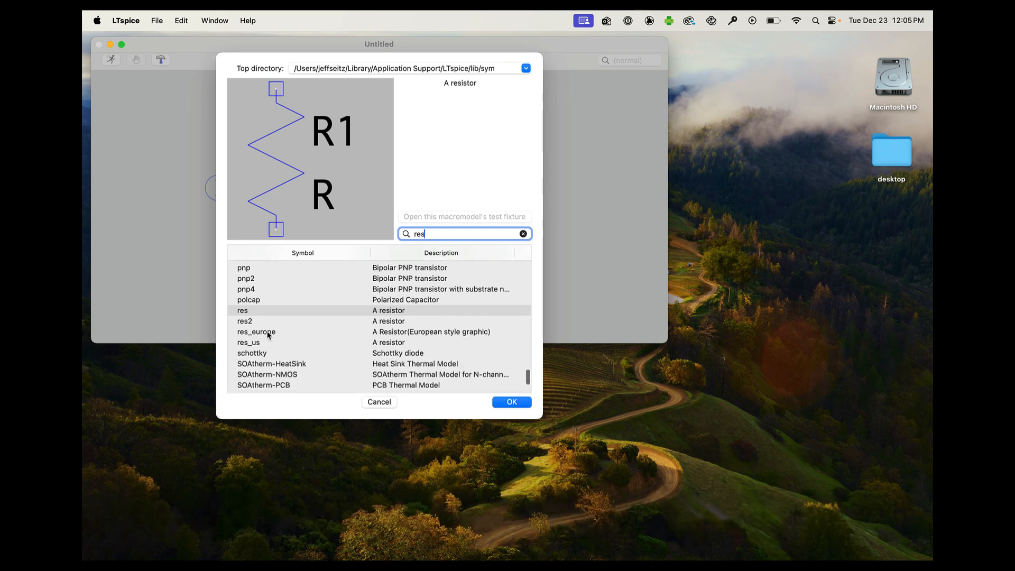
pyautogui.click(269, 333)
pyautogui.click(260, 312)
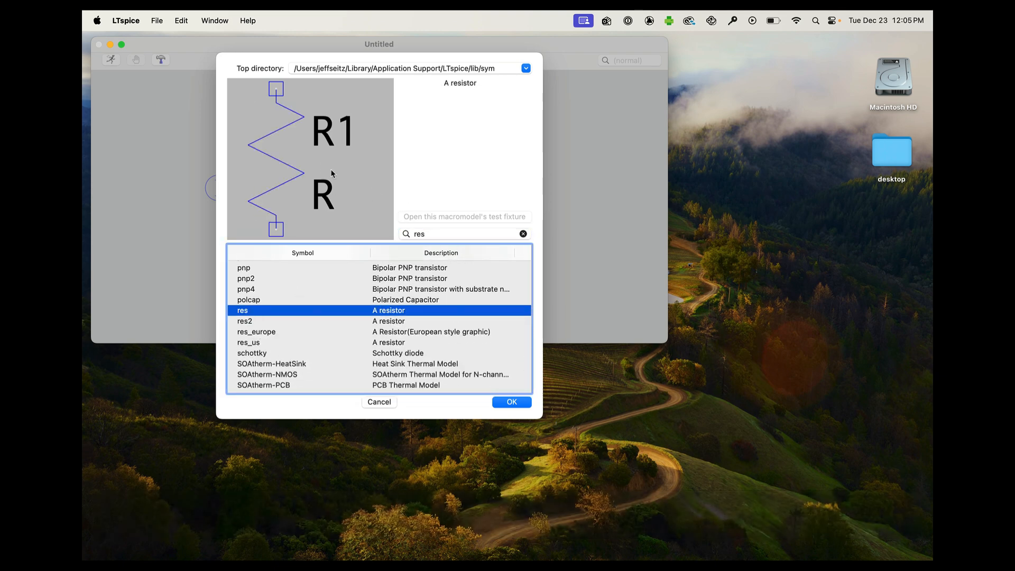
pyautogui.click(511, 402)
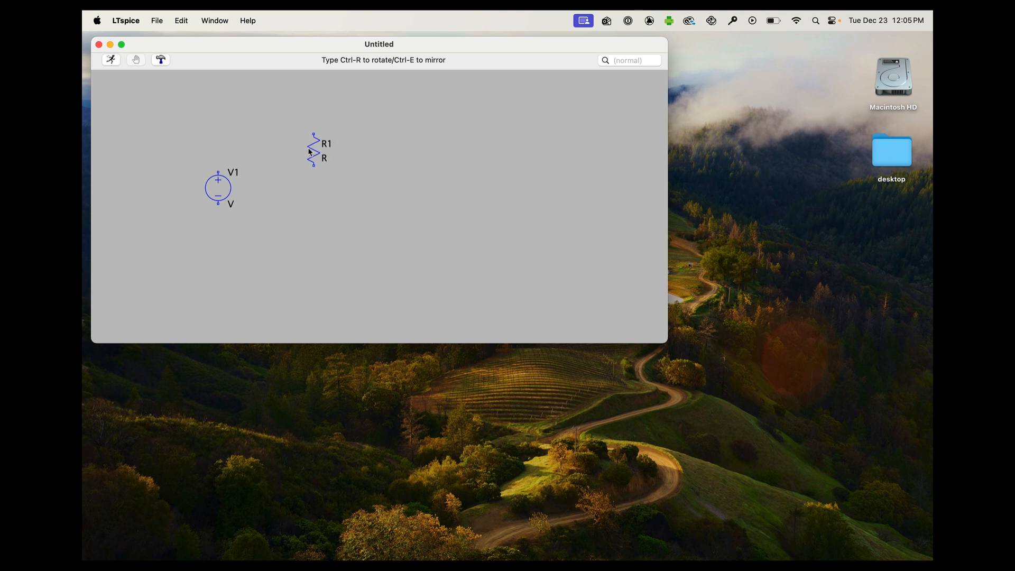
pyautogui.hotkey('ctrl', 'r')
pyautogui.click(286, 158)
pyautogui.press('Escape')
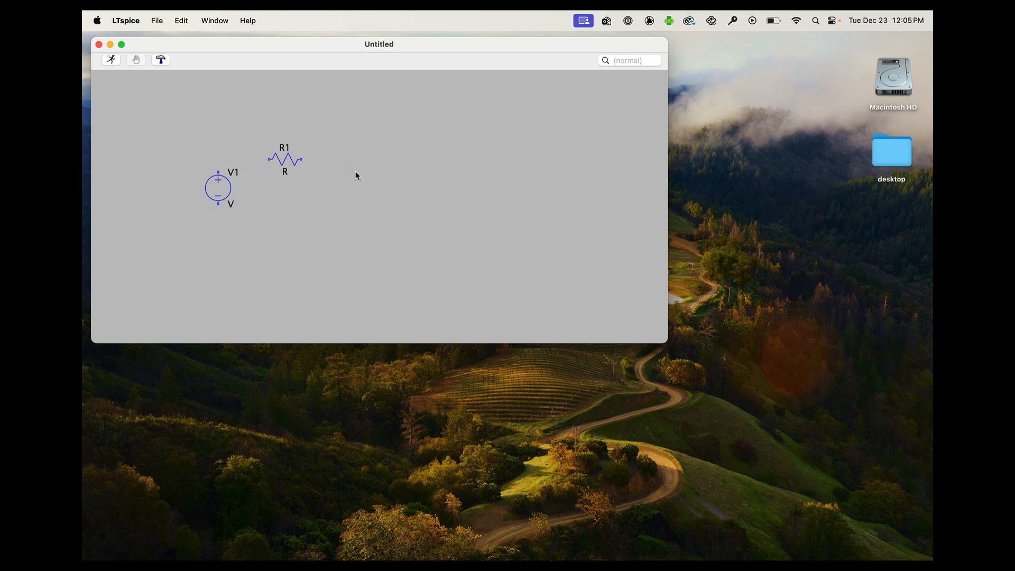
# Place one vertical capacitor, using the cap symbol, down and to the right of resistor R1.
pyautogui.rightClick(356, 175)
pyautogui.moveTo(378, 229)
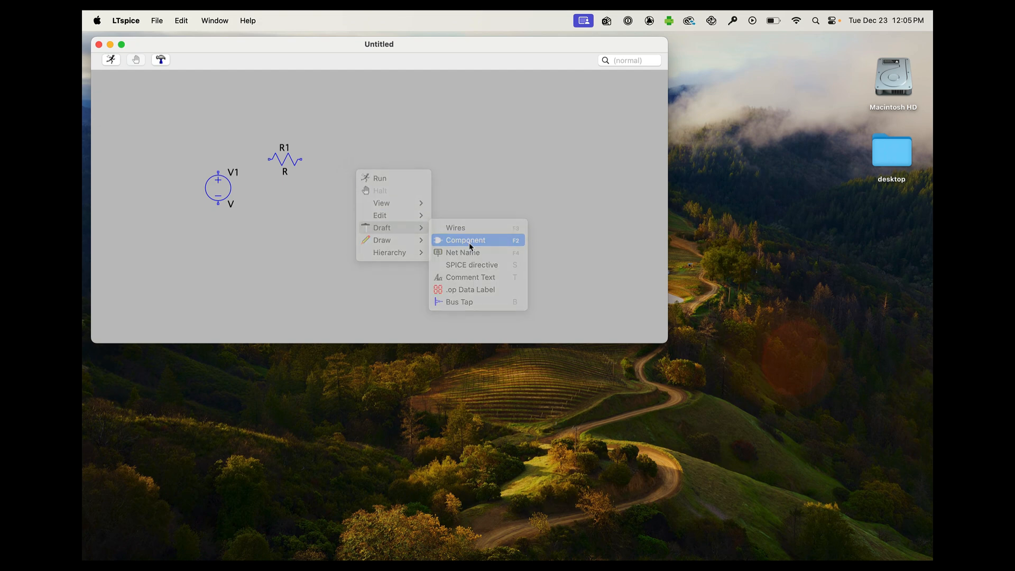
pyautogui.click(468, 243)
pyautogui.write('ca')
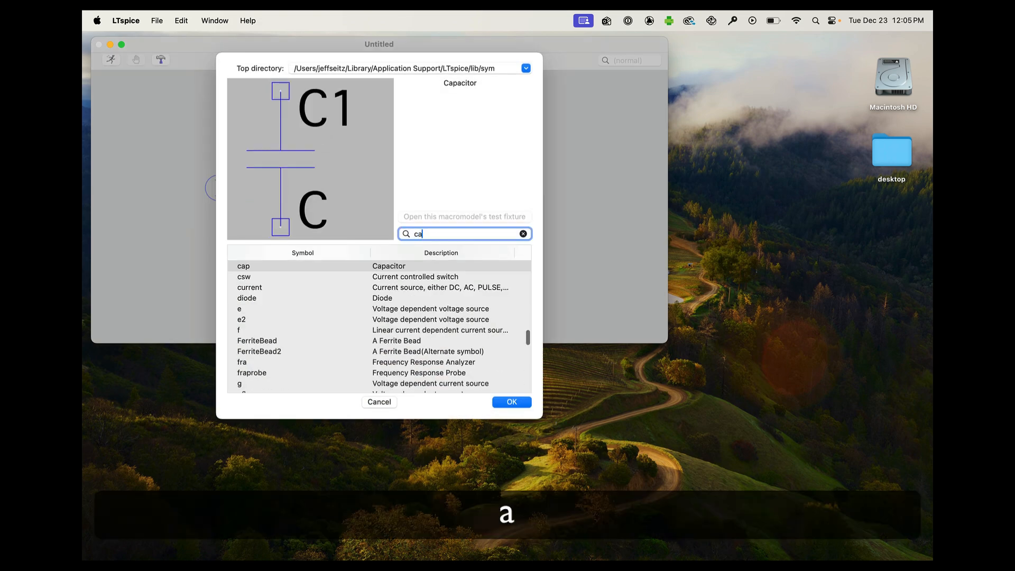
pyautogui.click(268, 269)
pyautogui.click(500, 400)
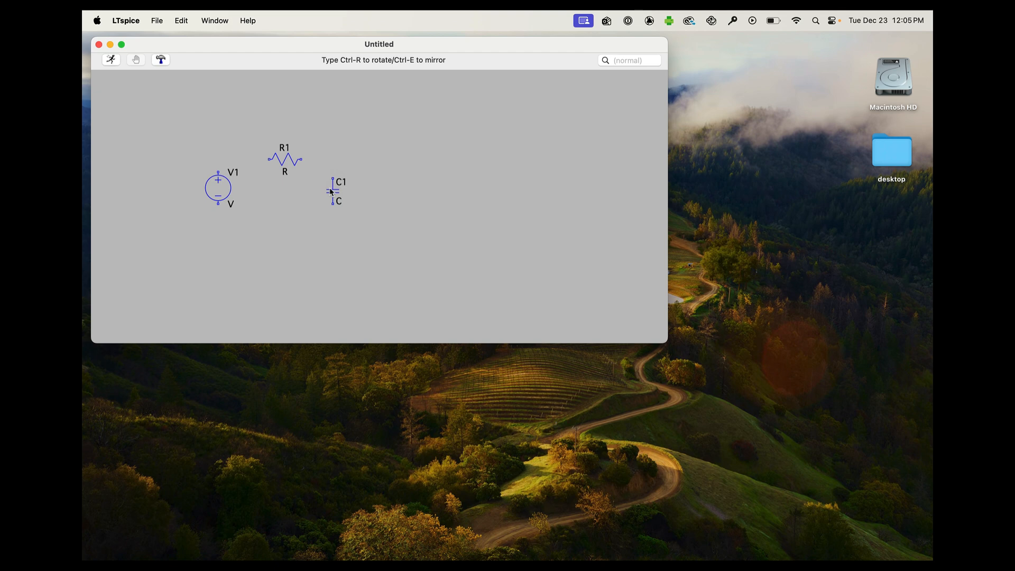
pyautogui.click(331, 192)
pyautogui.press('Escape')
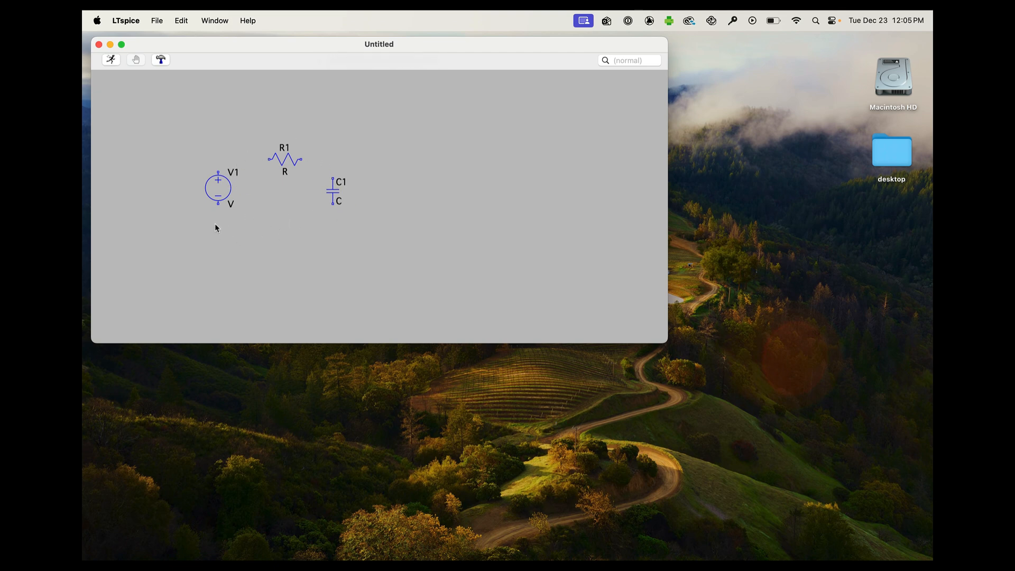
# Place GND (global node 0) symbols below voltage source V1 and below capacitor C1.
pyautogui.rightClick(286, 219)
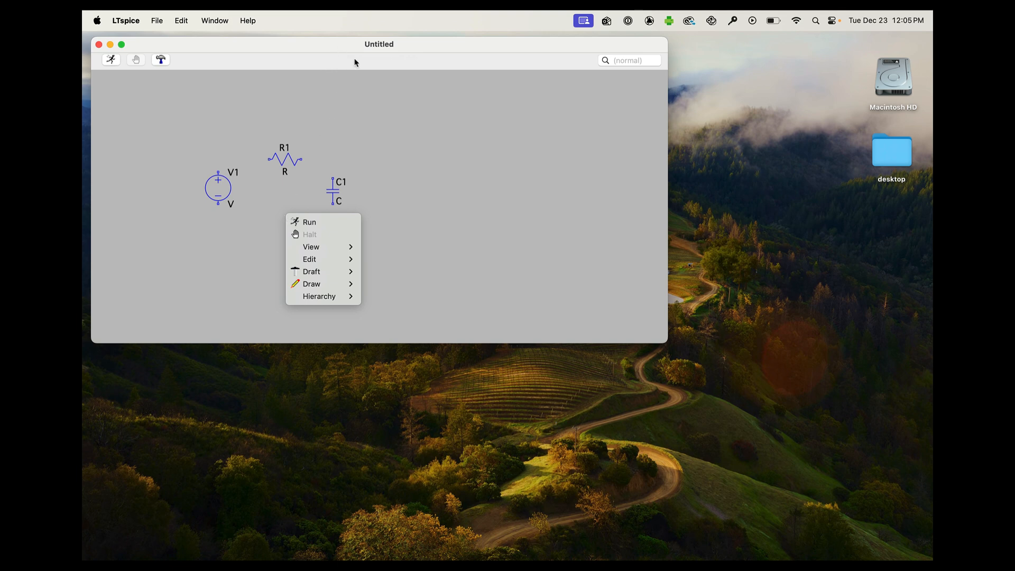
pyautogui.moveTo(324, 271)
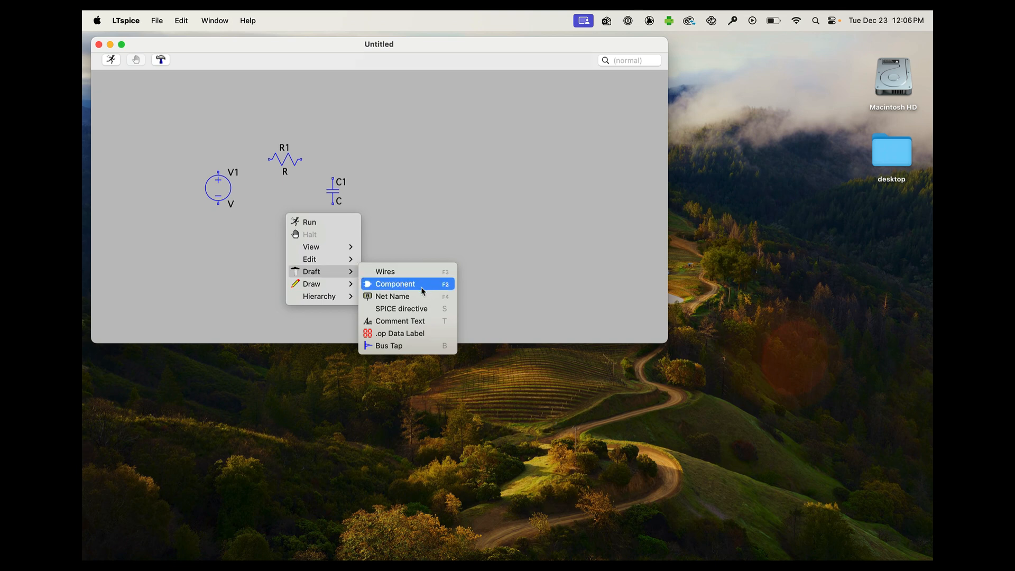
pyautogui.click(388, 297)
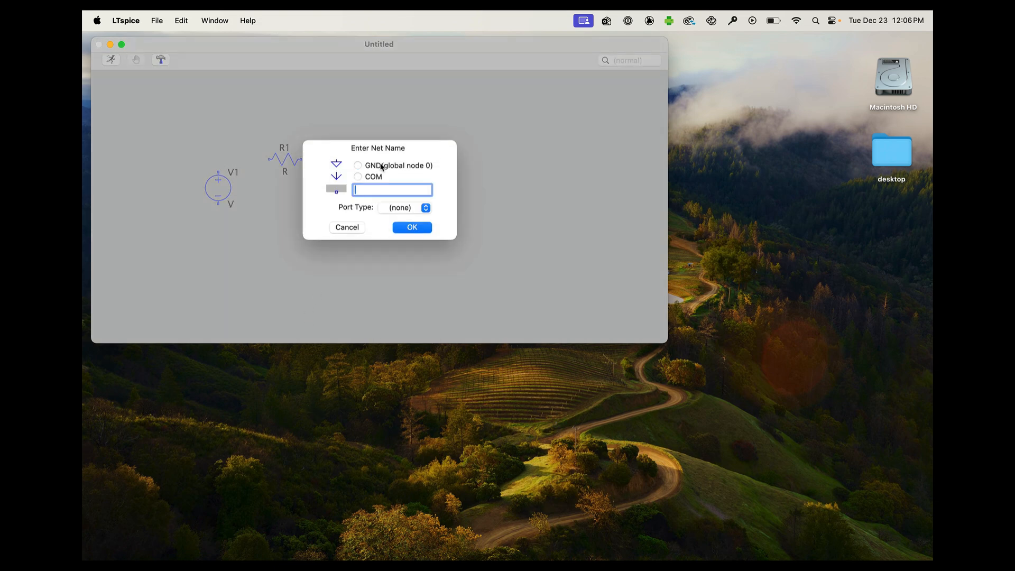
pyautogui.click(357, 165)
pyautogui.click(413, 228)
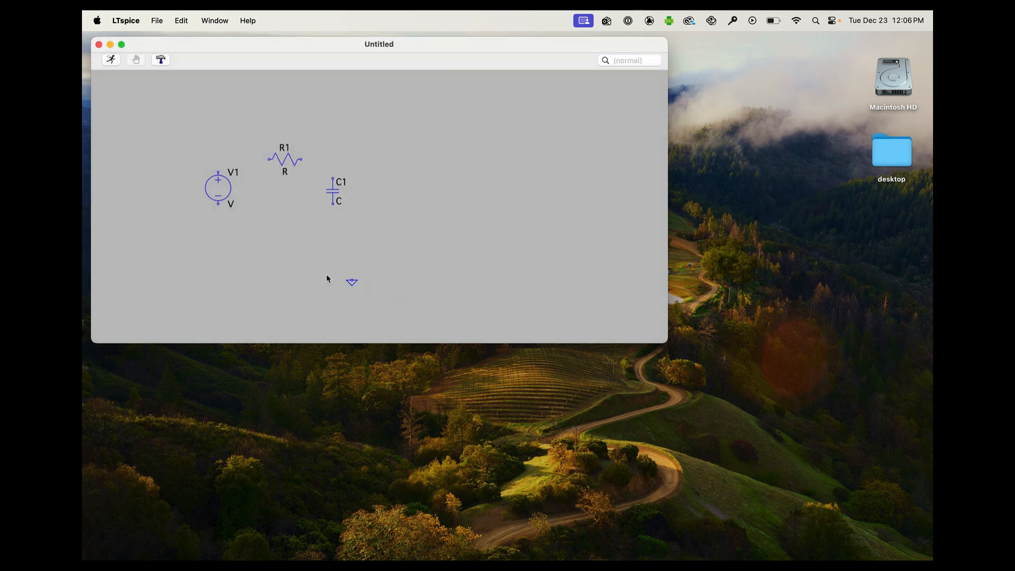
pyautogui.click(218, 222)
pyautogui.press('Escape')
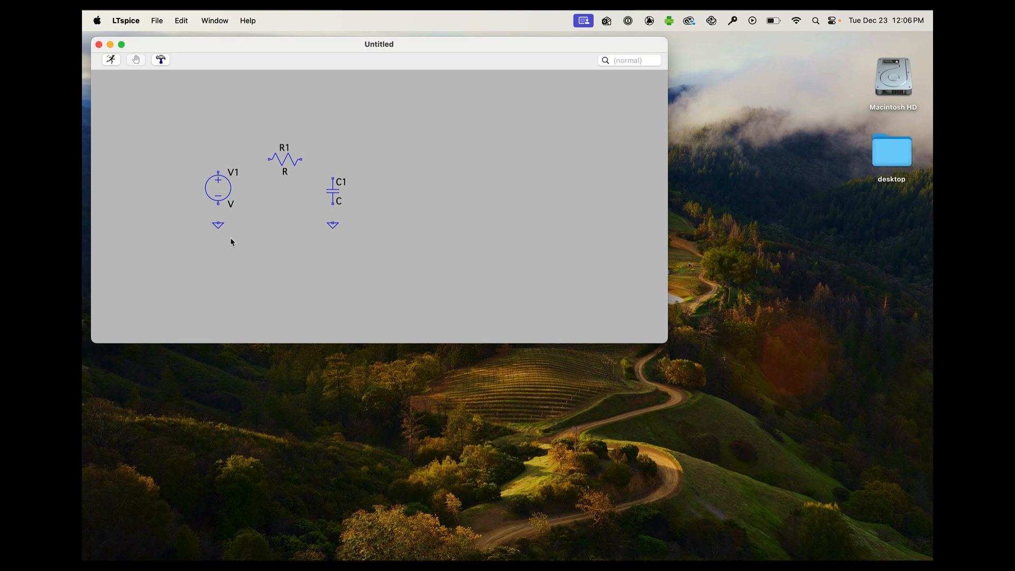
# Wire the right end of R1 to the top of C1, and the bottom of C1 to the ground below it.
pyautogui.rightClick(394, 145)
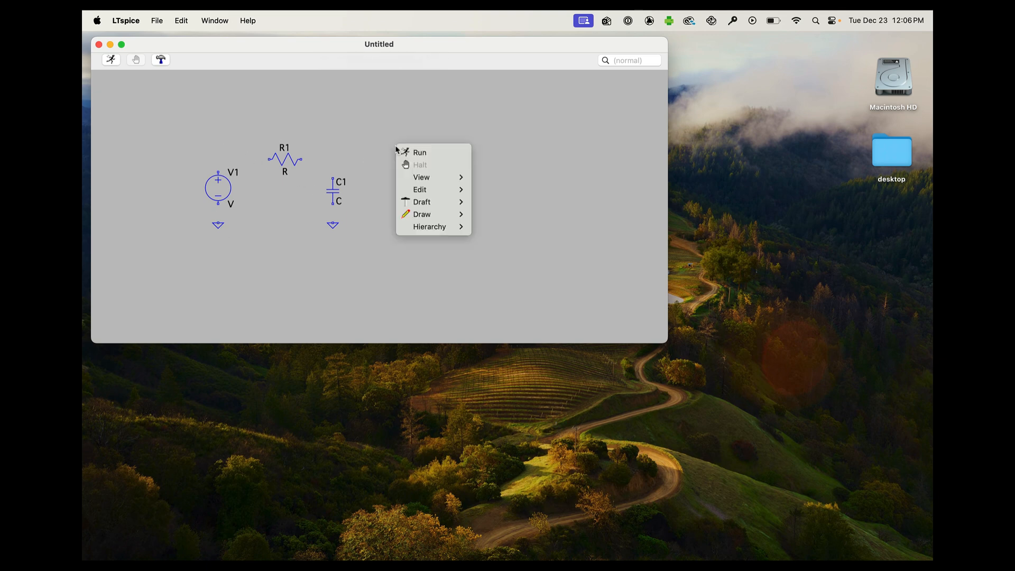
pyautogui.moveTo(412, 201)
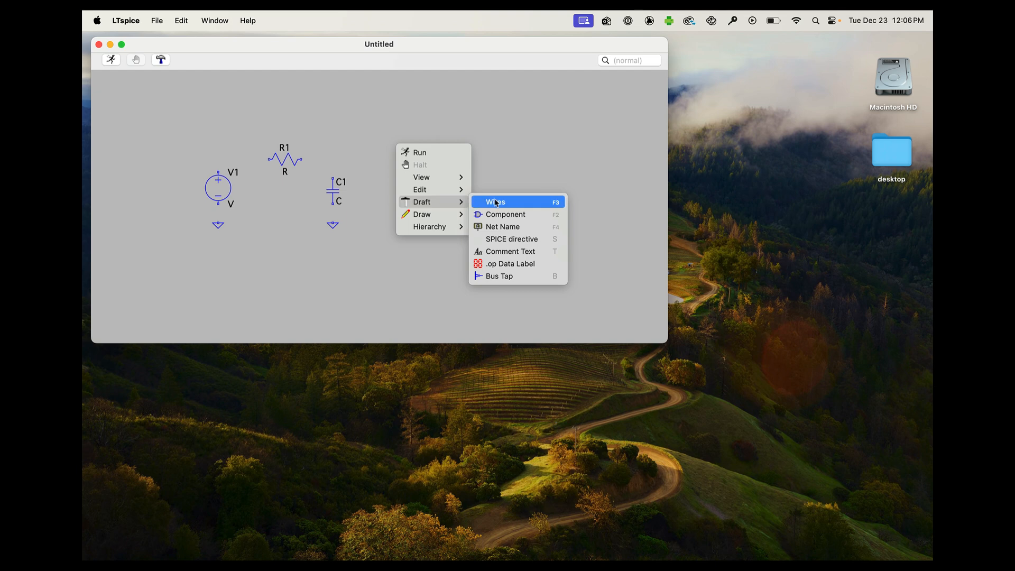
pyautogui.click(540, 209)
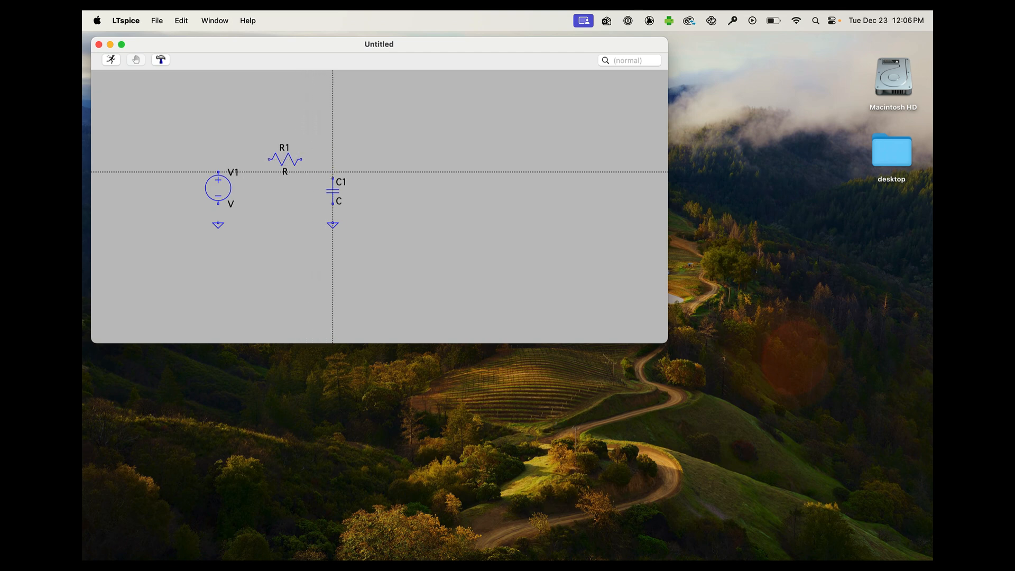
pyautogui.click(301, 158)
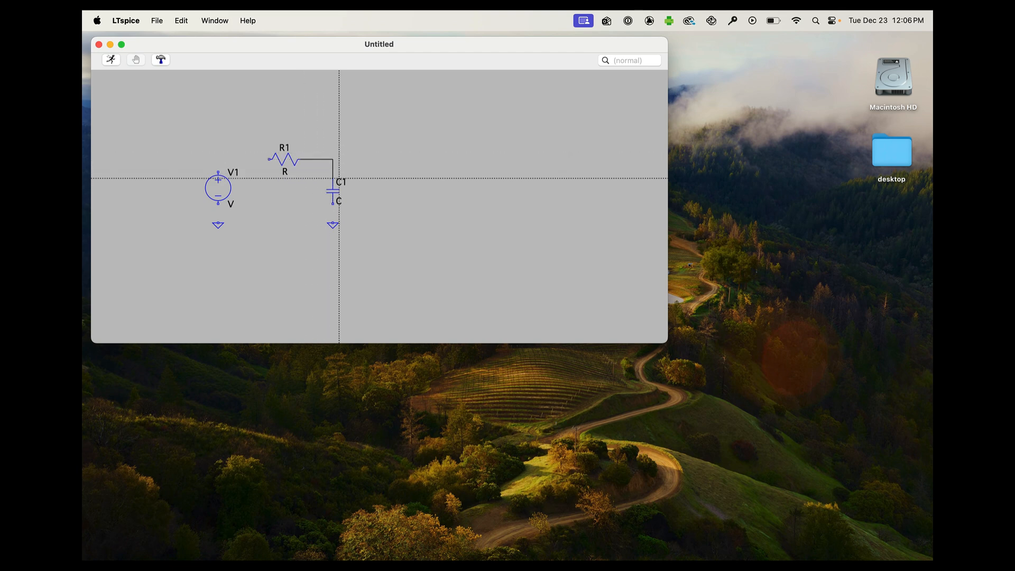
pyautogui.click(333, 179)
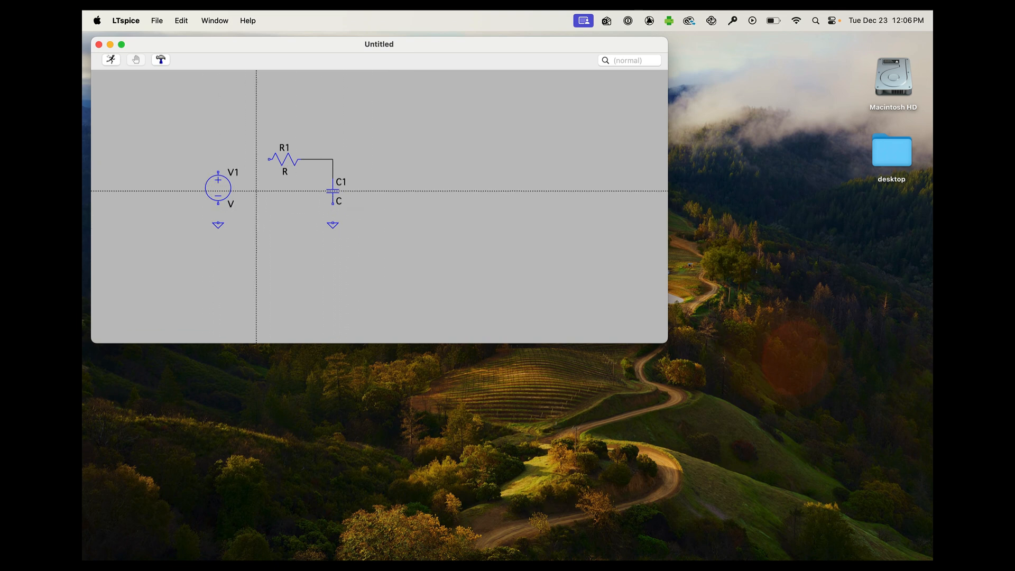
pyautogui.click(332, 204)
pyautogui.click(333, 222)
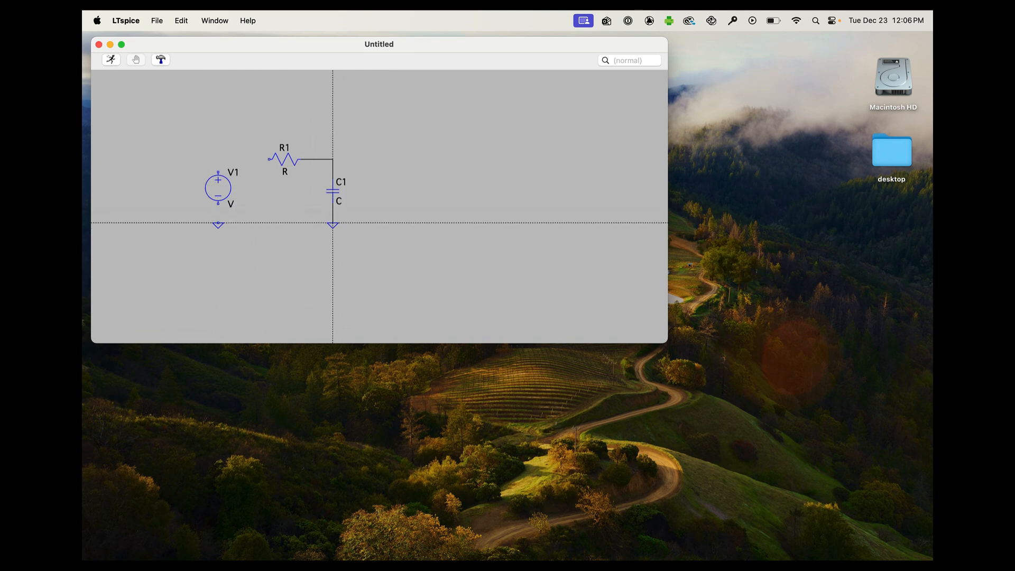
# Wire V1's negative terminal to its ground and its positive terminal to the left end of R1.
pyautogui.click(218, 223)
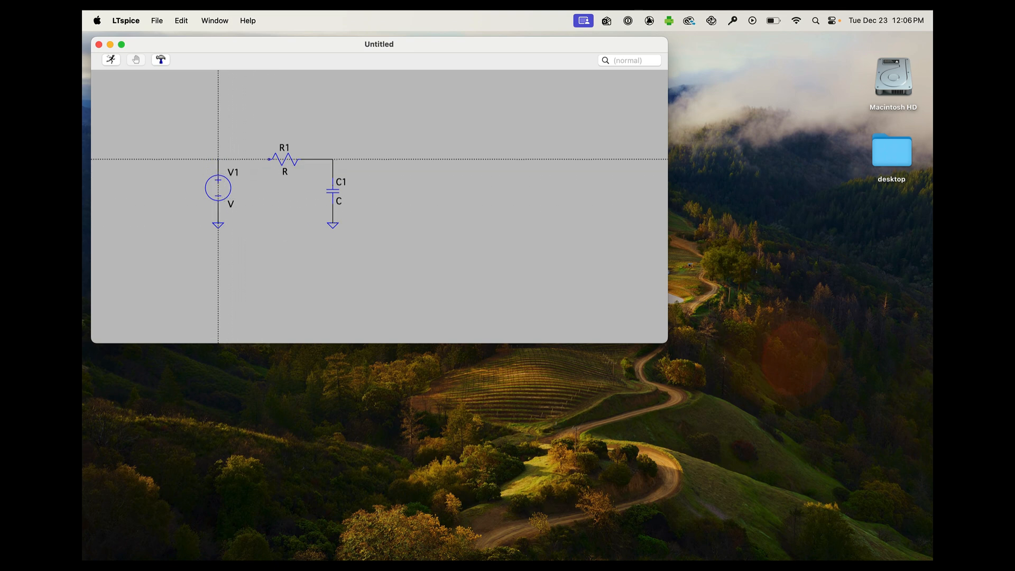
pyautogui.click(269, 159)
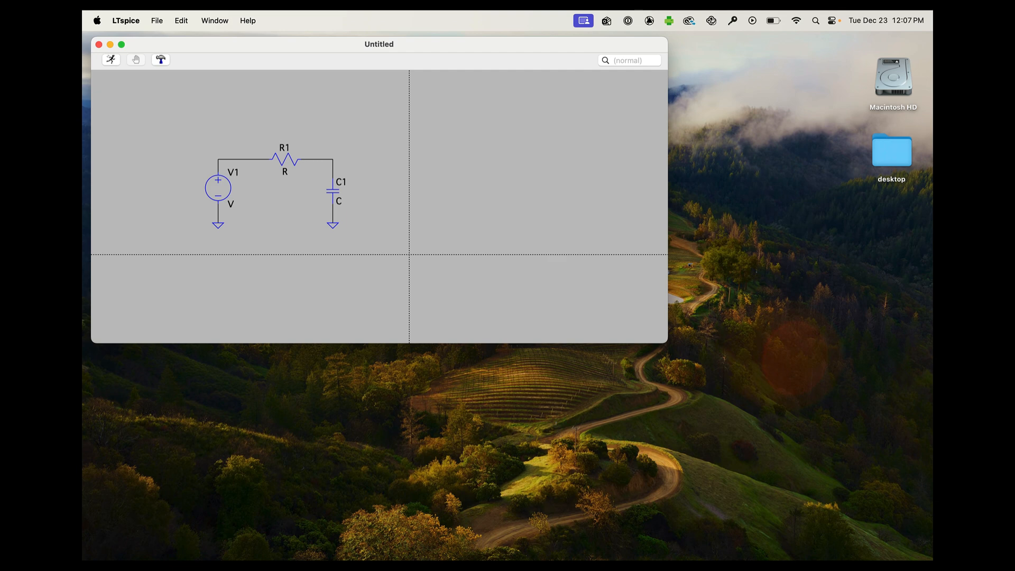
pyautogui.press('Escape')
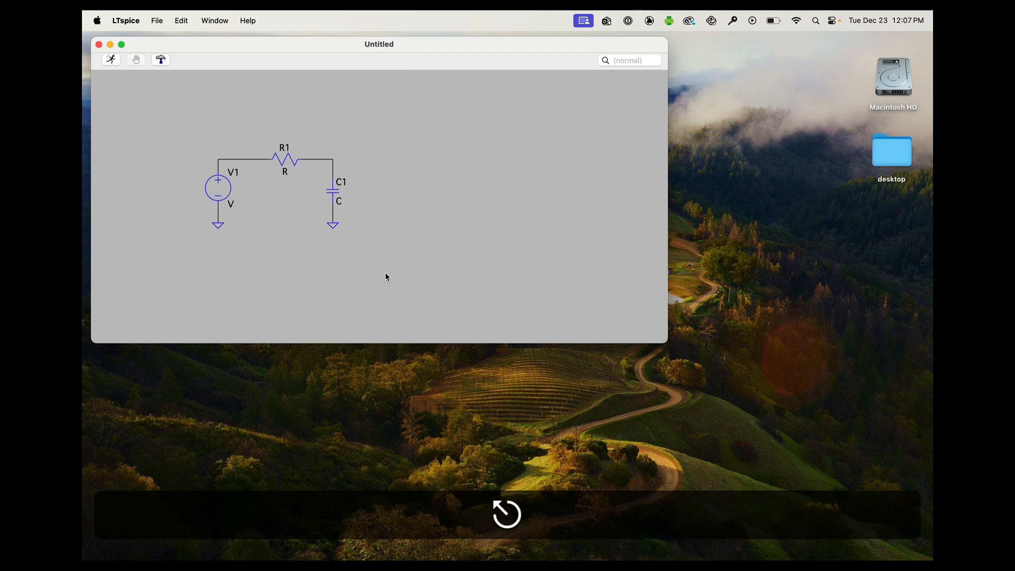
# Open R1's value and resistor settings and browse the list of standard percent resistances without picking one.
pyautogui.rightClick(284, 172)
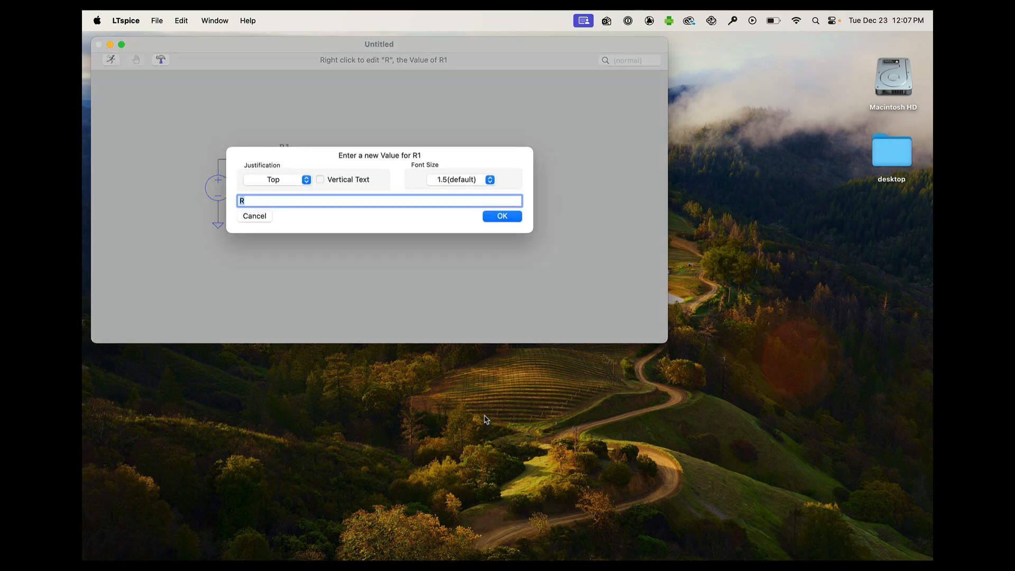
pyautogui.click(255, 217)
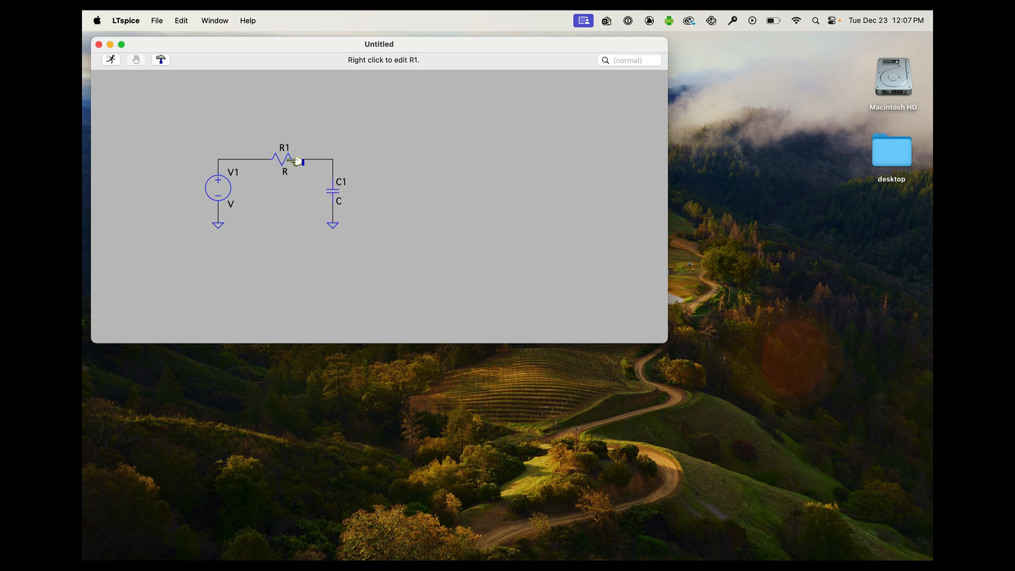
pyautogui.rightClick(296, 161)
pyautogui.click(376, 194)
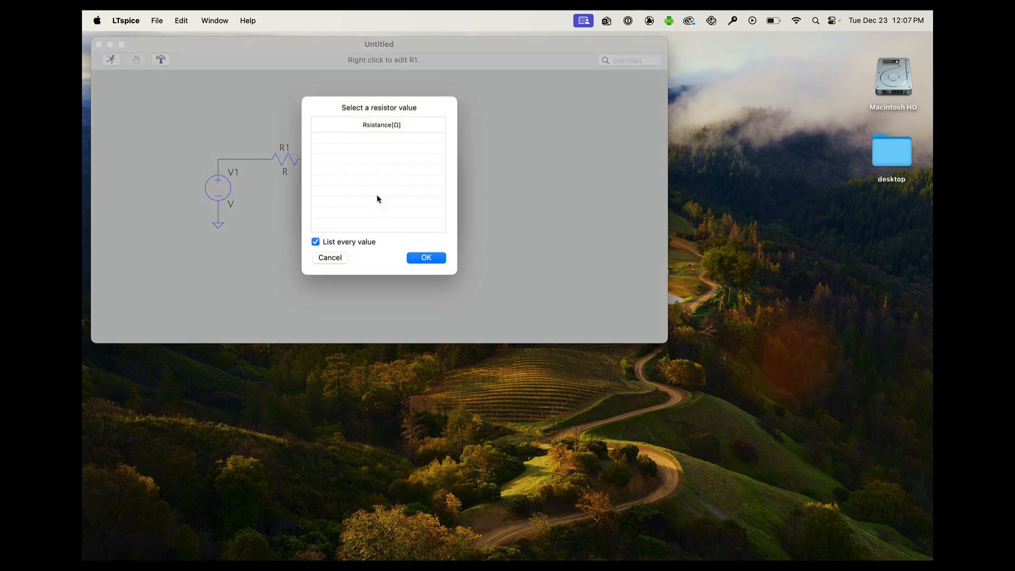
pyautogui.scroll(-10, 379, 210)
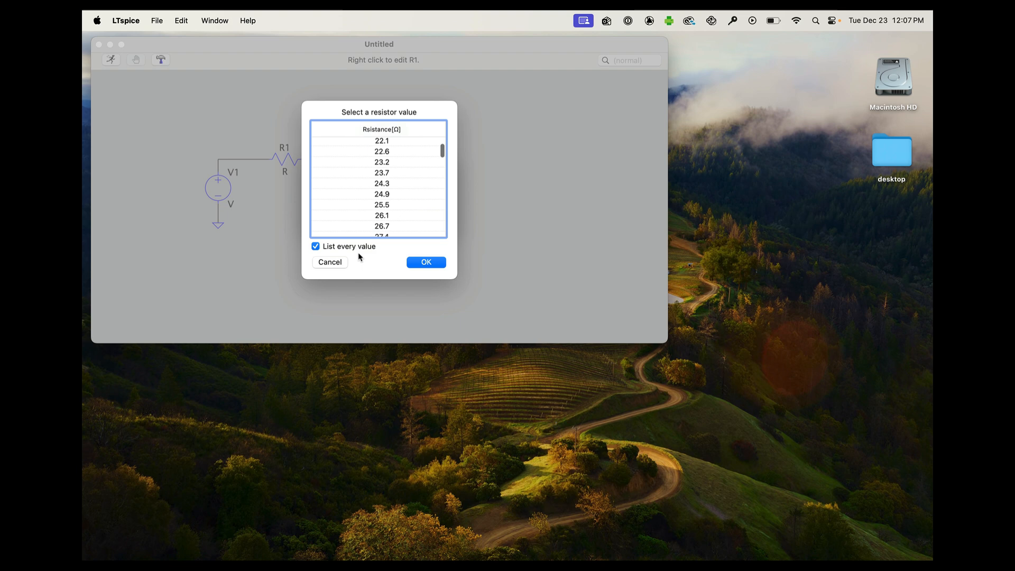
pyautogui.click(331, 262)
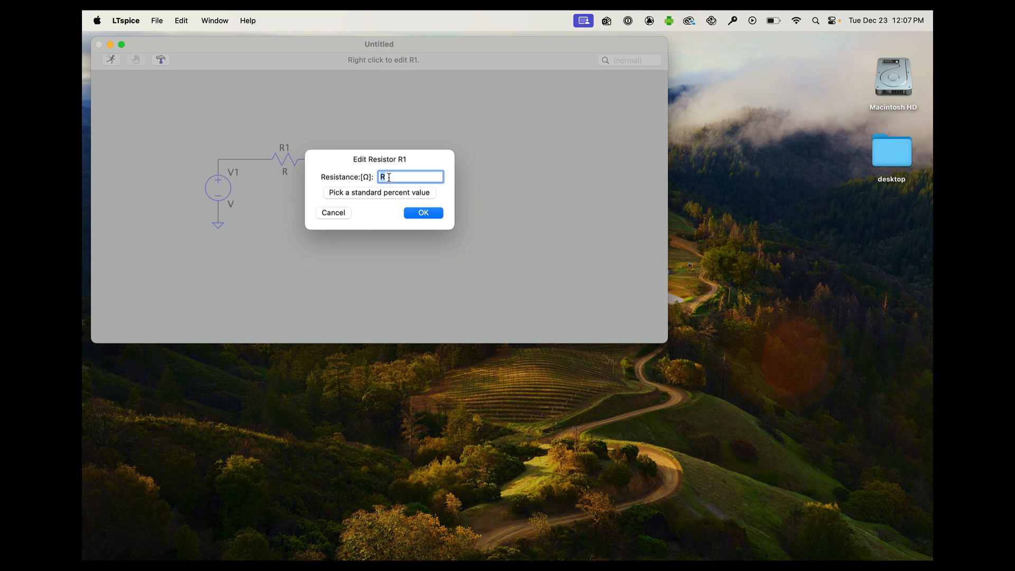
pyautogui.write('JEF')
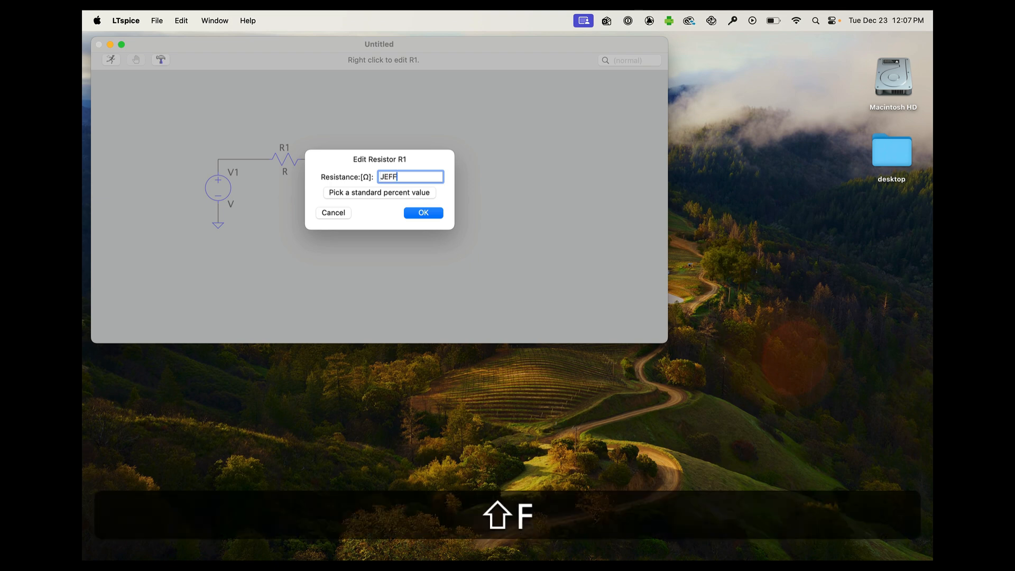
pyautogui.write('F')
pyautogui.press('BackSpace')
pyautogui.press('BackSpace')
pyautogui.press('BackSpace')
pyautogui.press('BackSpace')
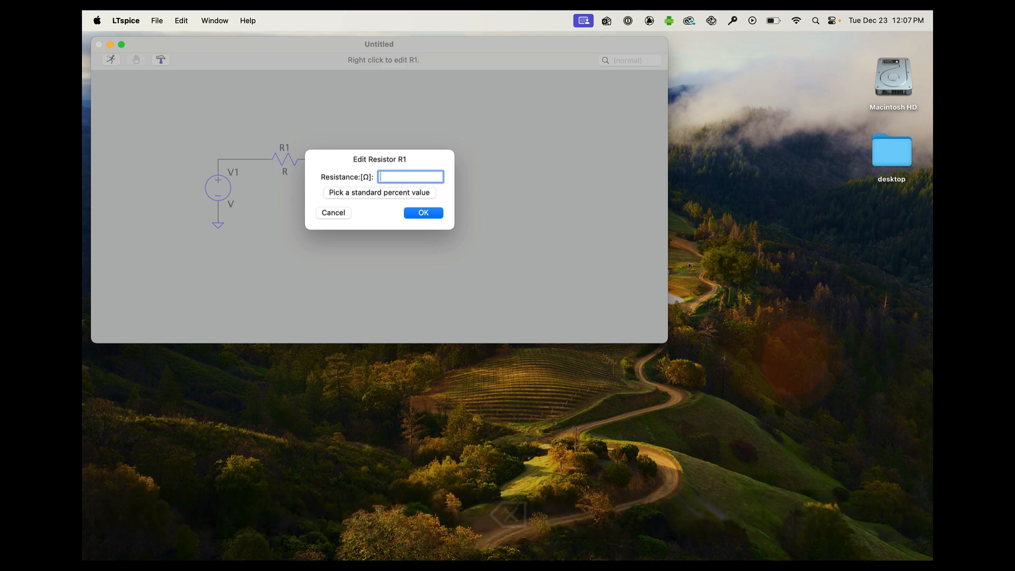
# Set R1's resistance to 40k.
pyautogui.write('40')
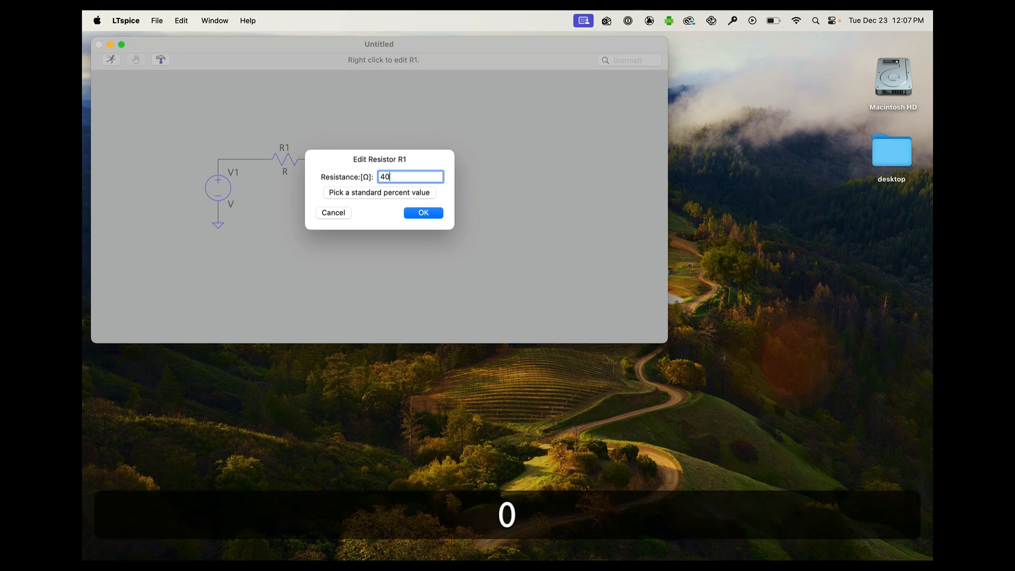
pyautogui.write('000')
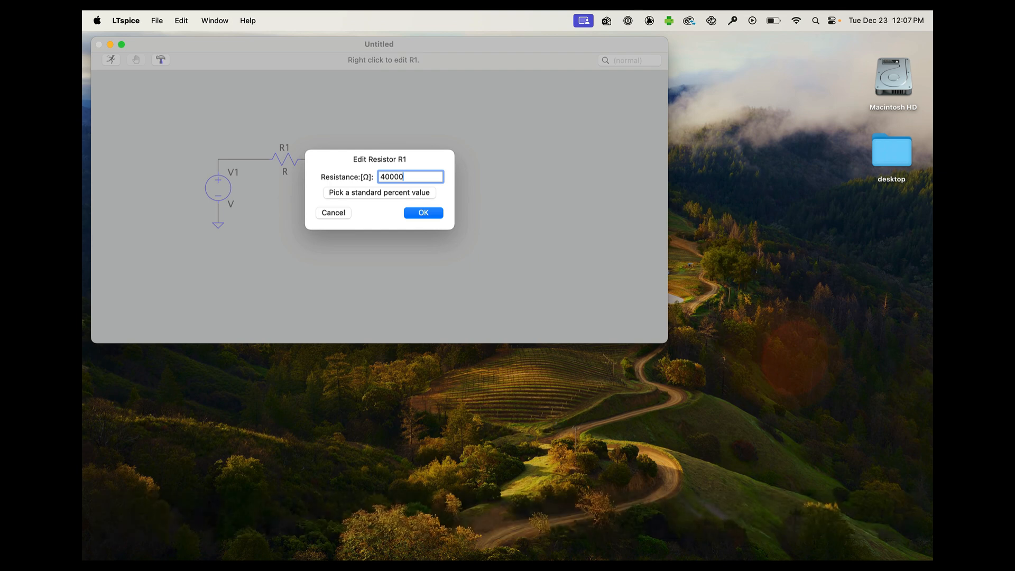
pyautogui.press('BackSpace')
pyautogui.press('BackSpace')
pyautogui.press('BackSpace')
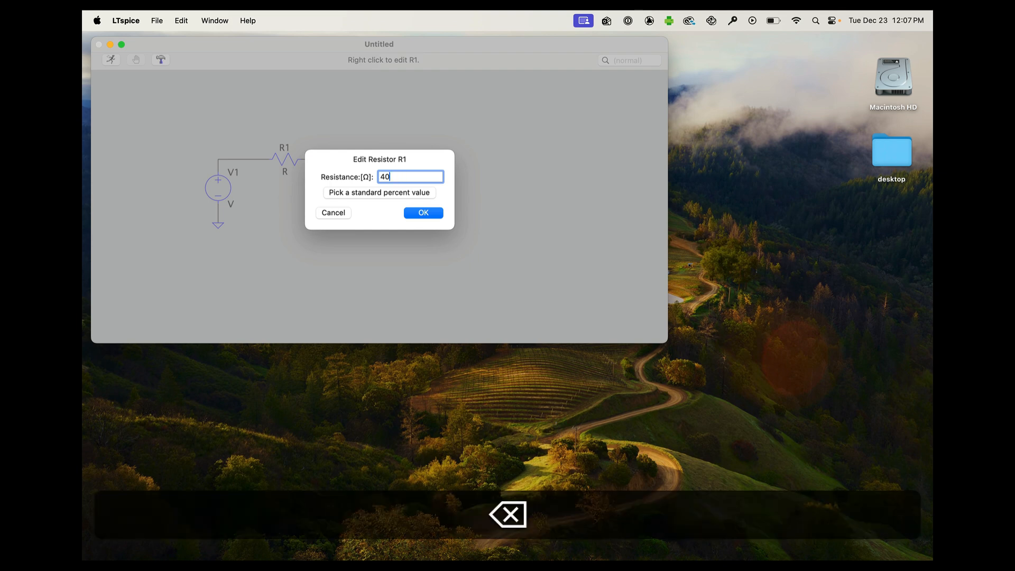
pyautogui.write('k')
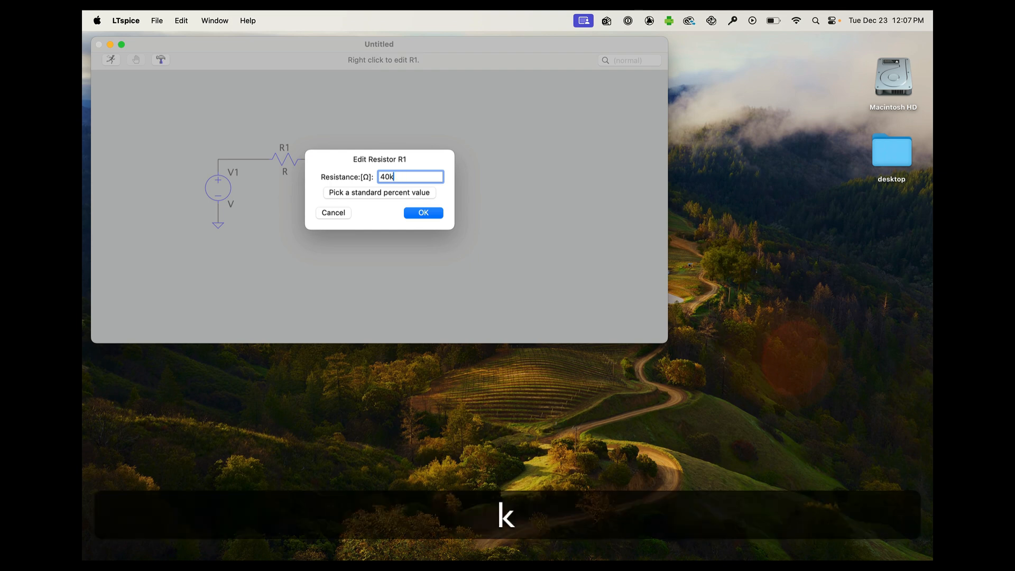
pyautogui.click(423, 213)
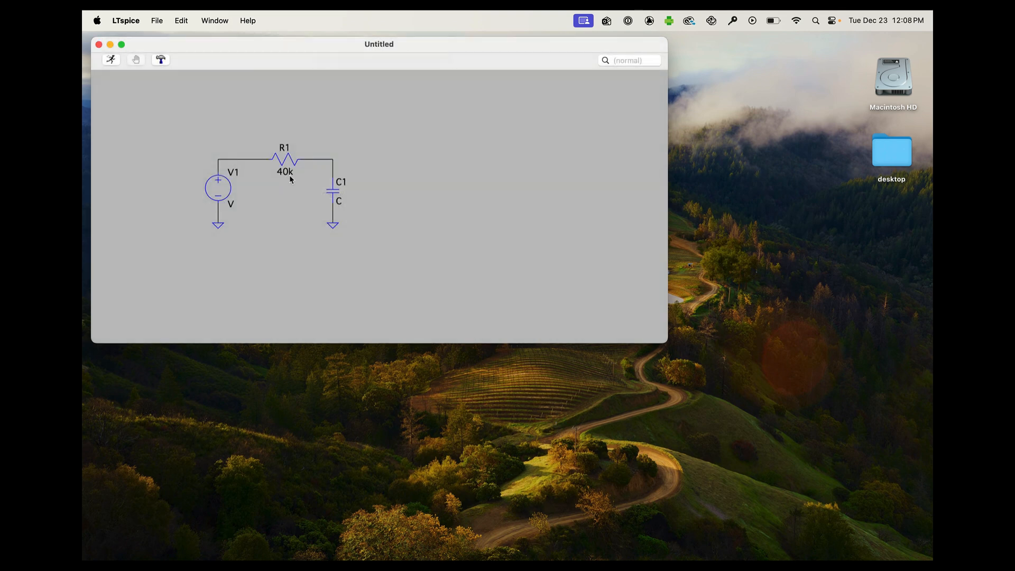
# Open capacitor C1's settings and browse the capacitor database without picking a part.
pyautogui.rightClick(349, 191)
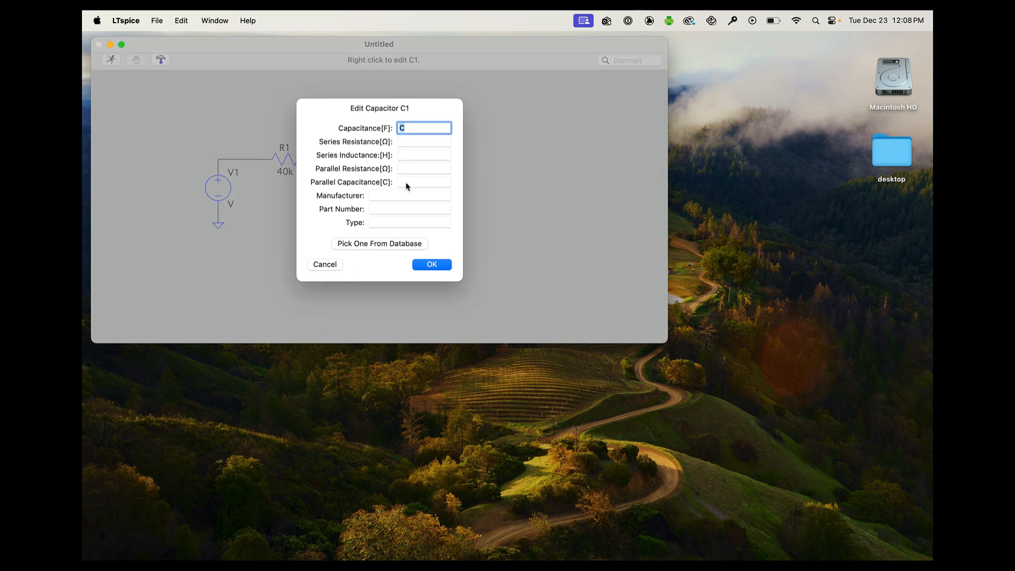
pyautogui.click(360, 247)
pyautogui.scroll(-5, 335, 208)
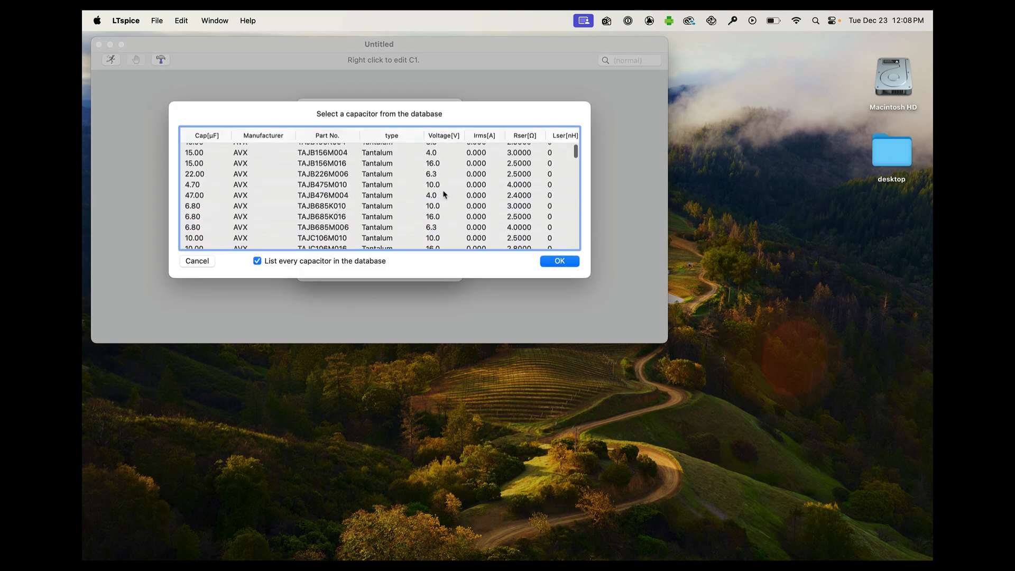
pyautogui.click(198, 262)
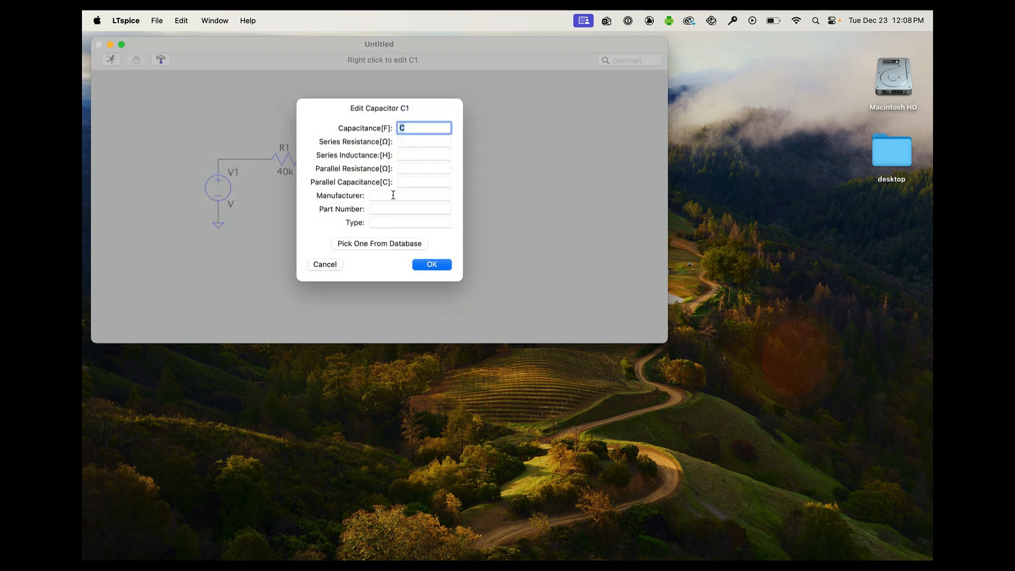
pyautogui.click(336, 266)
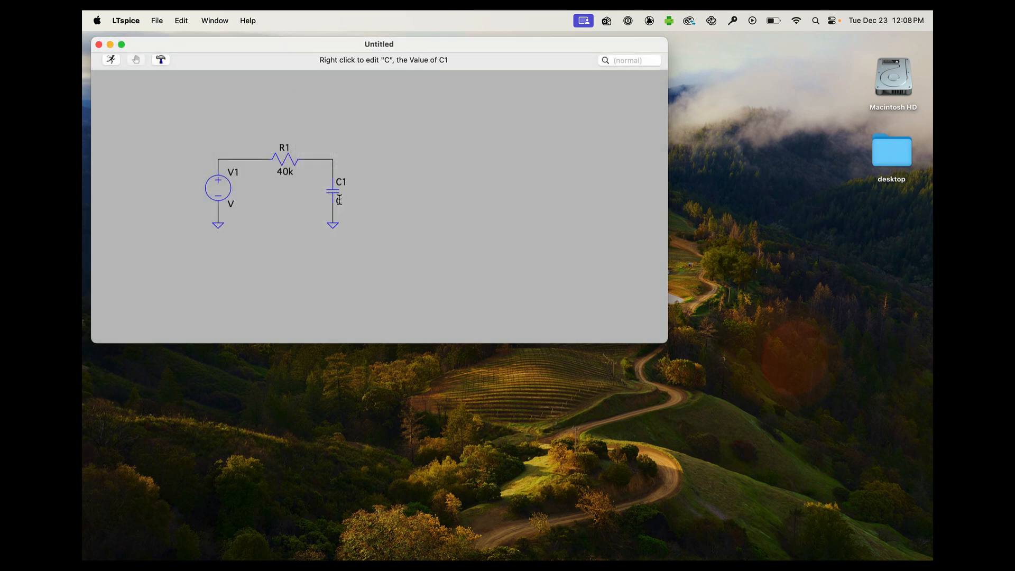
# Set capacitor C1's value to 0.04u.
pyautogui.rightClick(339, 201)
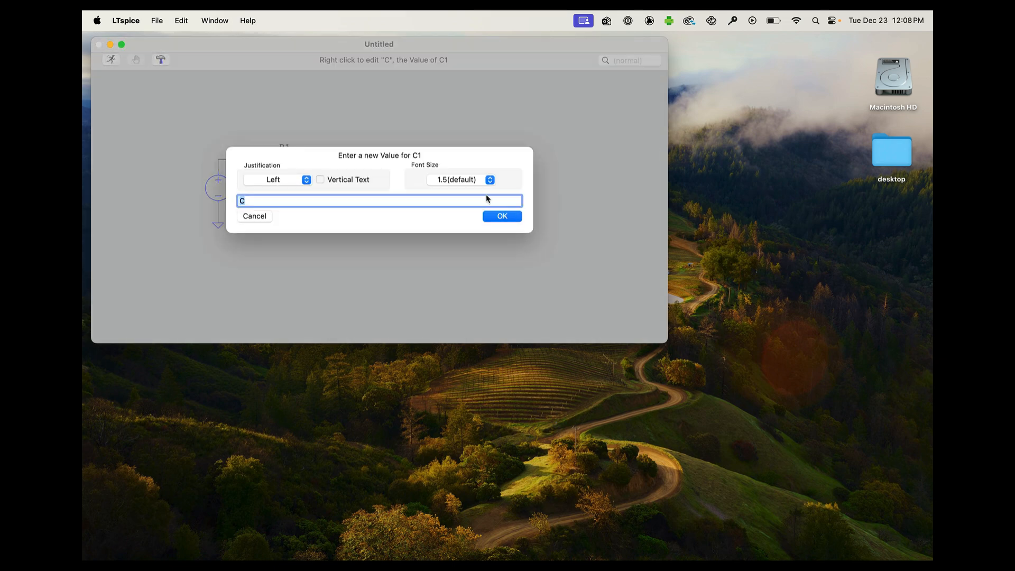
pyautogui.write('0.')
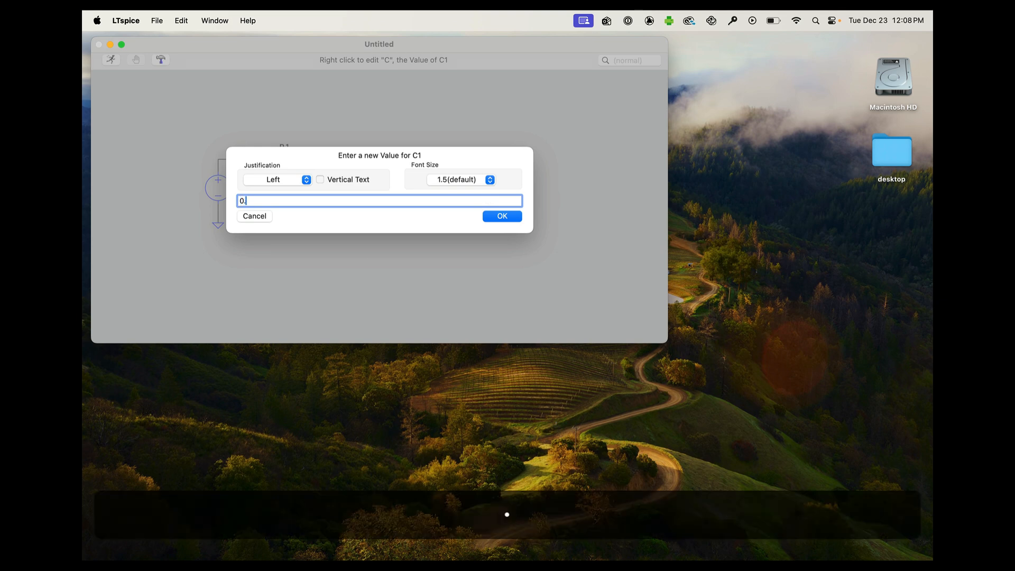
pyautogui.write('0')
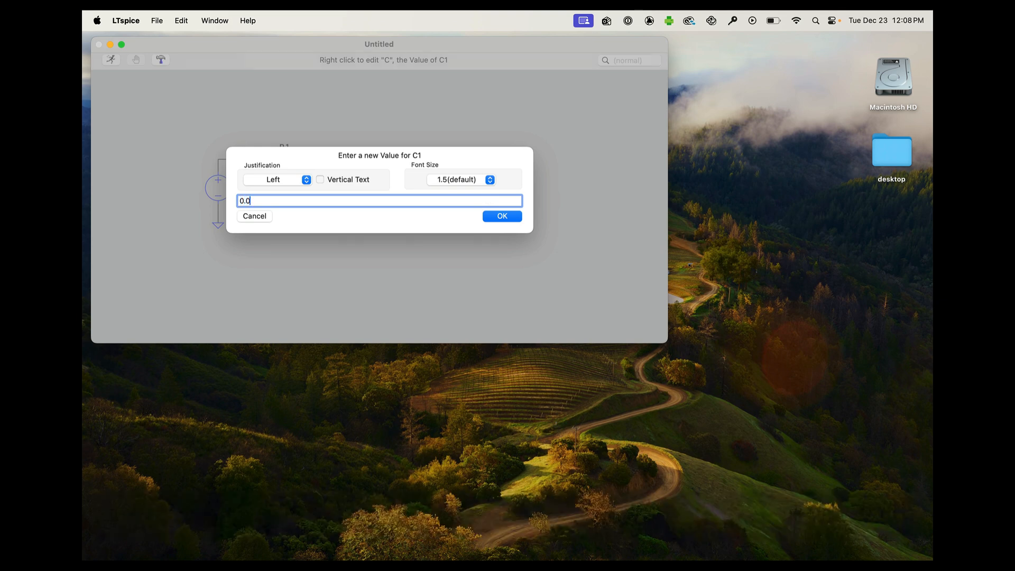
pyautogui.write('4')
pyautogui.write('u')
pyautogui.write('9')
pyautogui.write('11')
pyautogui.press('BackSpace')
pyautogui.press('BackSpace')
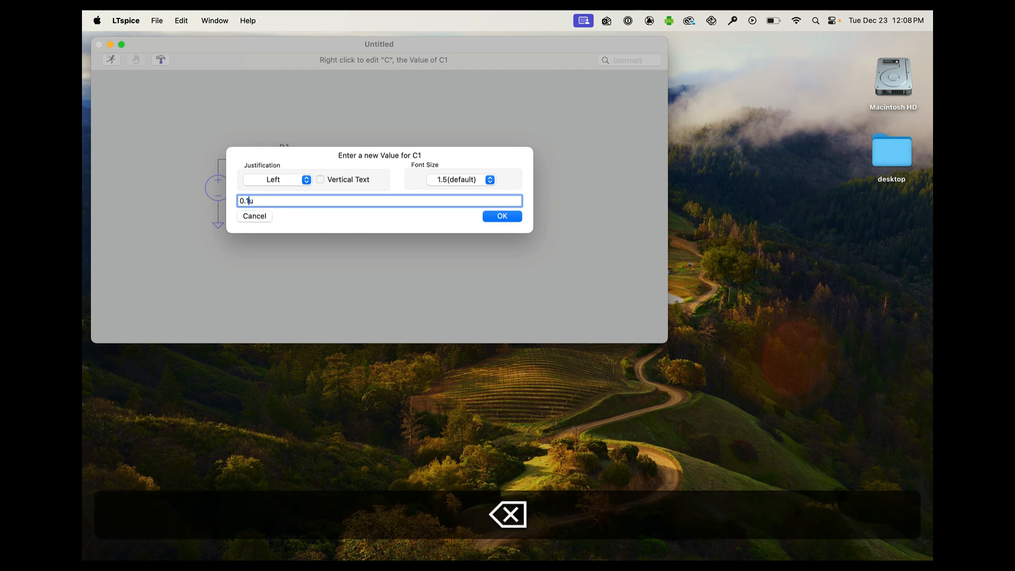
pyautogui.write('04')
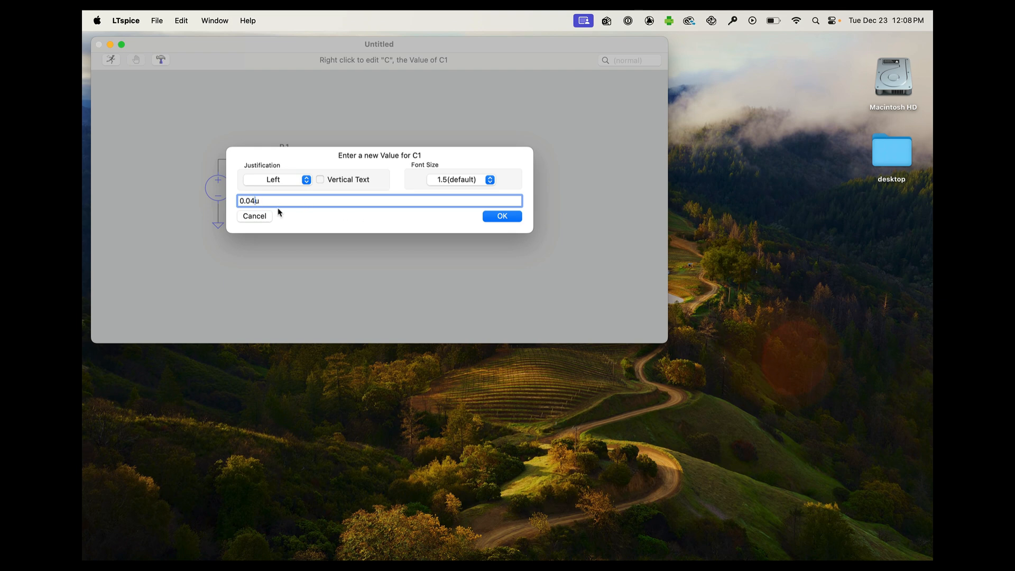
pyautogui.click(502, 217)
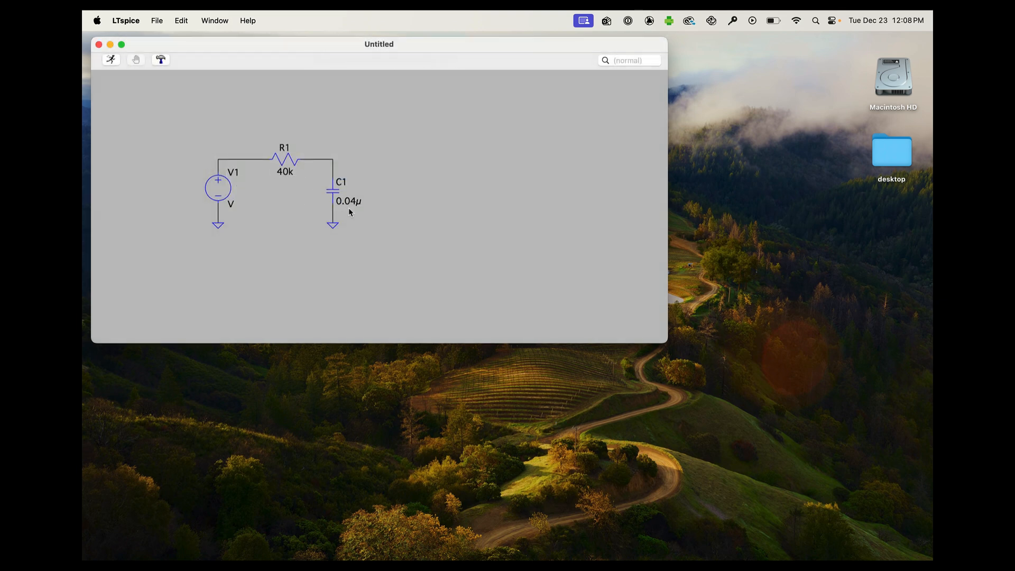
# Open voltage source V1's advanced settings and change its time domain function style to PULSE.
pyautogui.rightClick(231, 203)
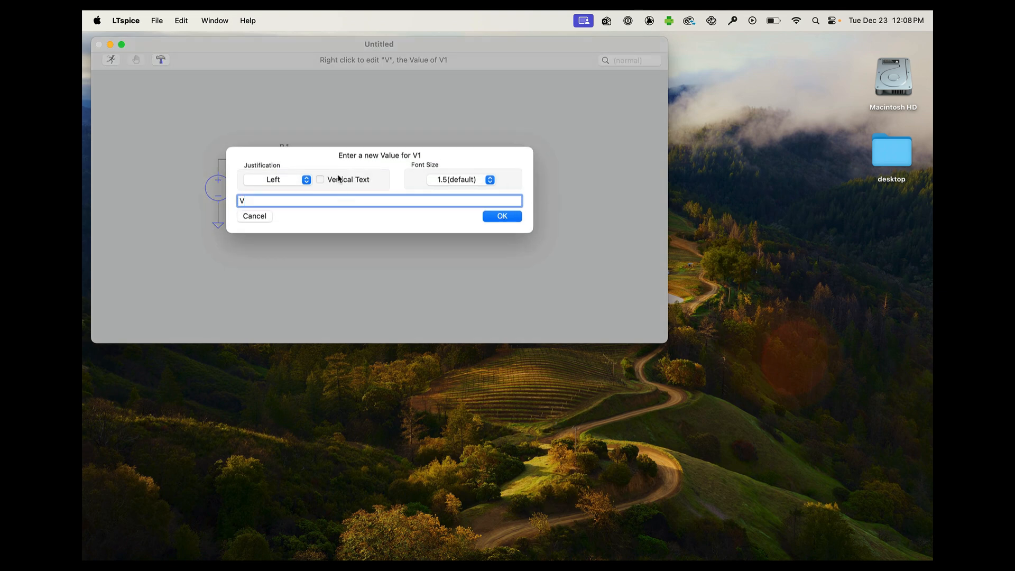
pyautogui.click(261, 216)
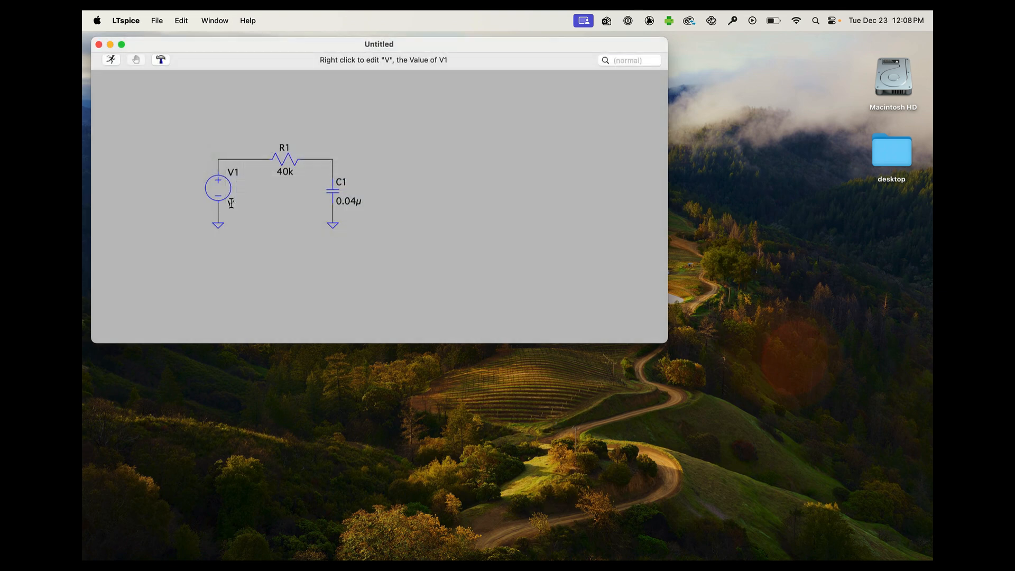
pyautogui.rightClick(226, 191)
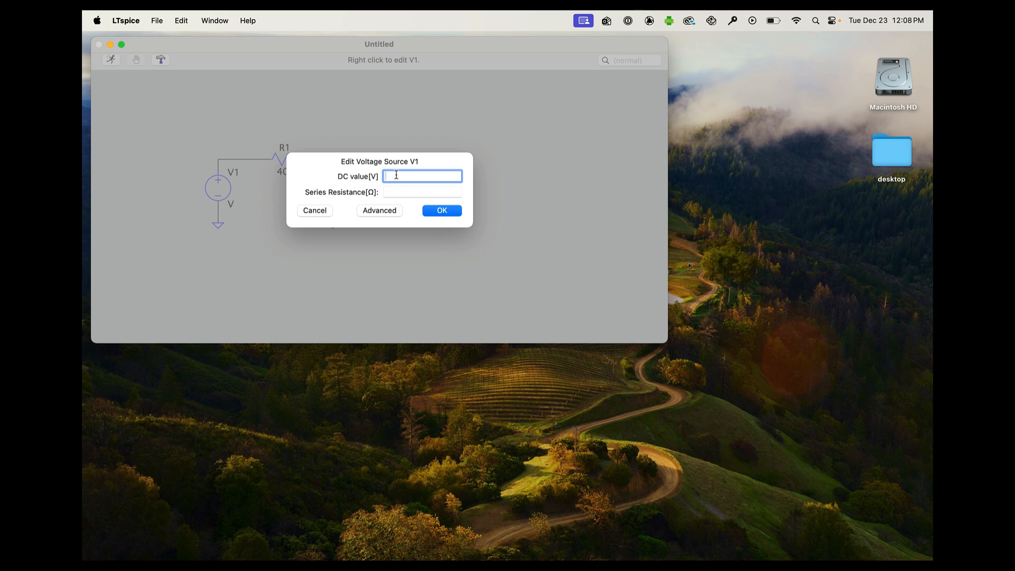
pyautogui.write('1')
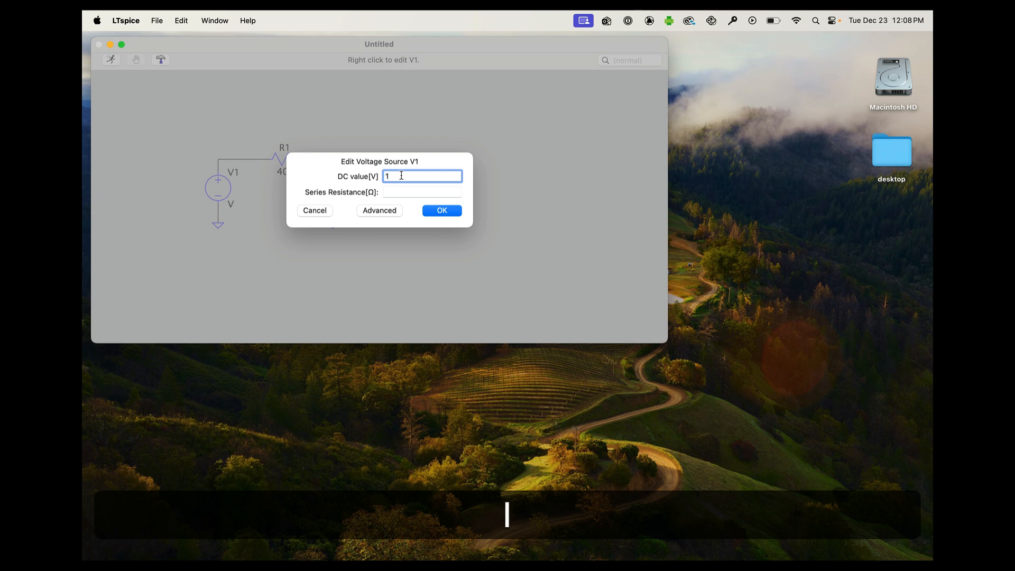
pyautogui.press('BackSpace')
pyautogui.write('5')
pyautogui.press('BackSpace')
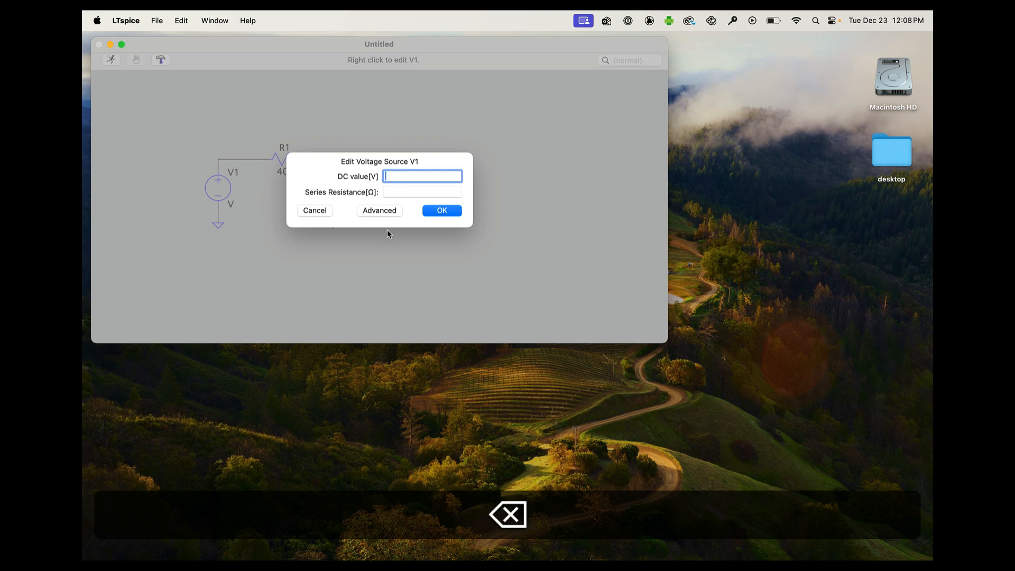
pyautogui.click(380, 211)
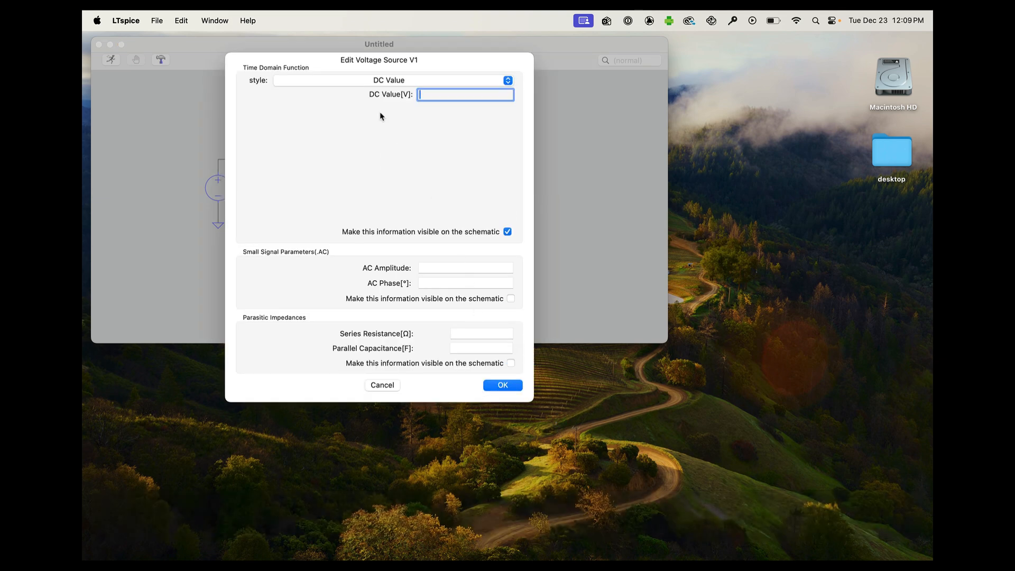
pyautogui.click(359, 80)
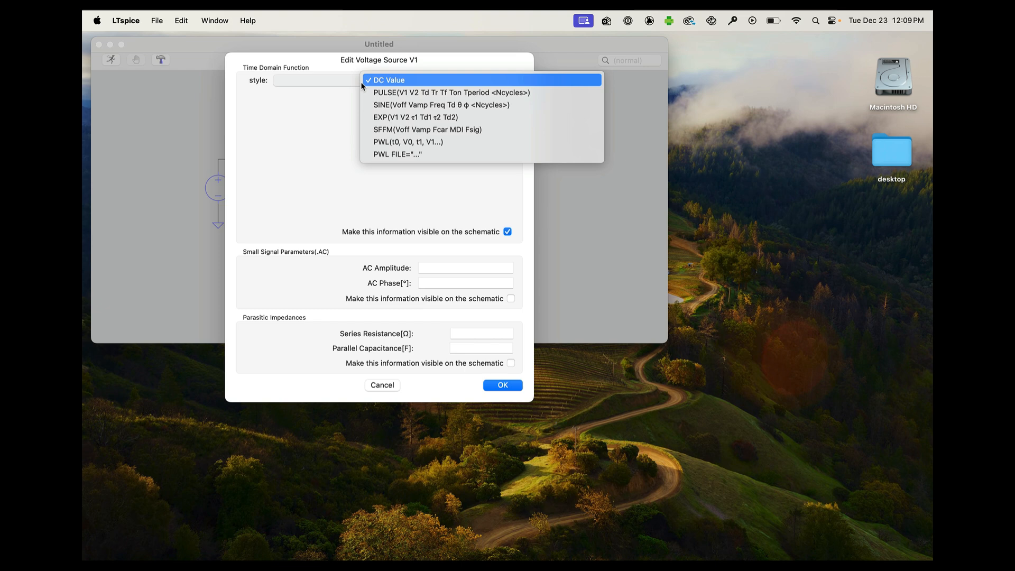
pyautogui.click(396, 95)
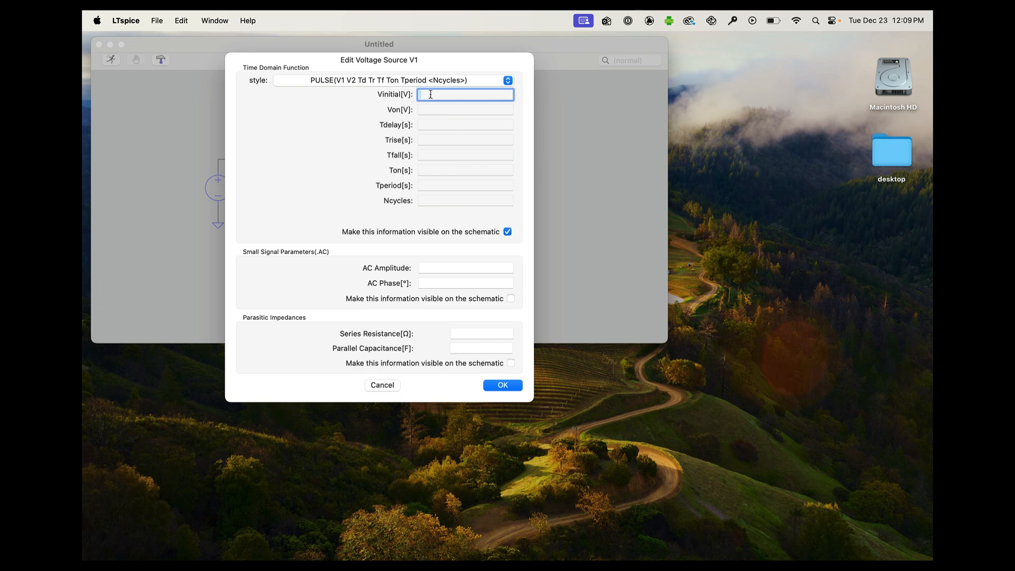
# Set V1's pulse to an initial voltage of 0, an on voltage of 1 and a delay of 10ms.
pyautogui.write('0')
pyautogui.click(430, 111)
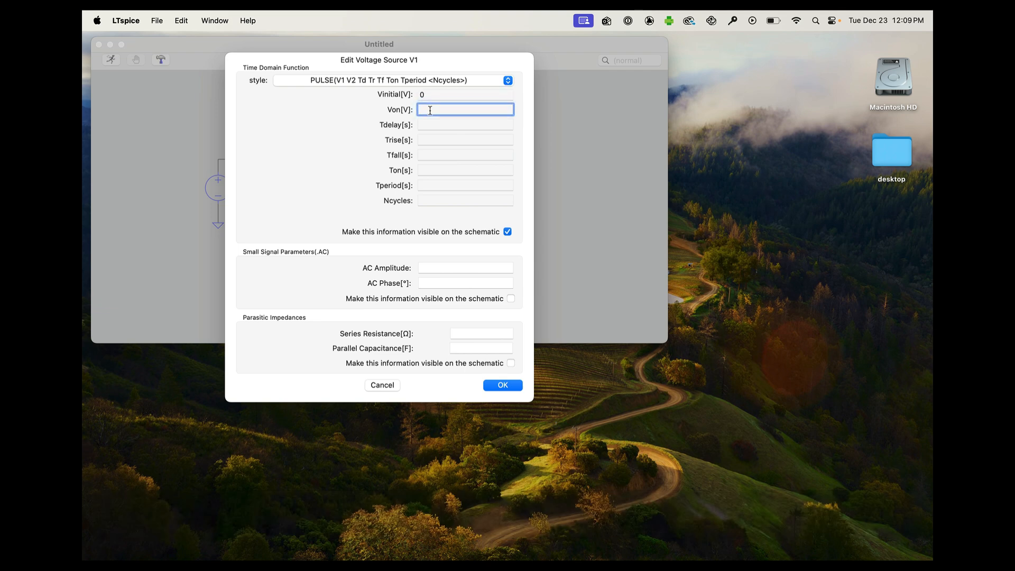
pyautogui.write('1')
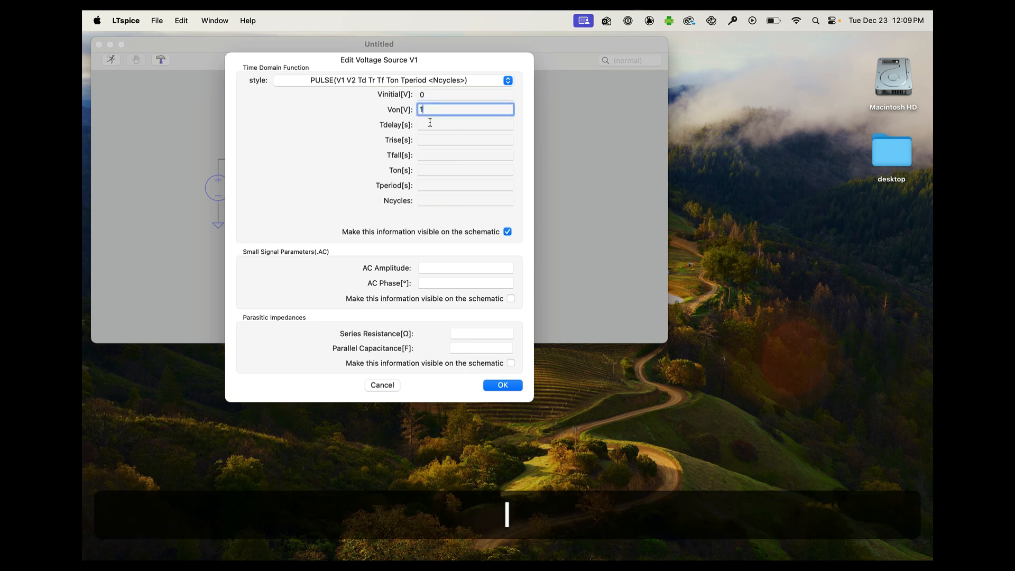
pyautogui.click(429, 123)
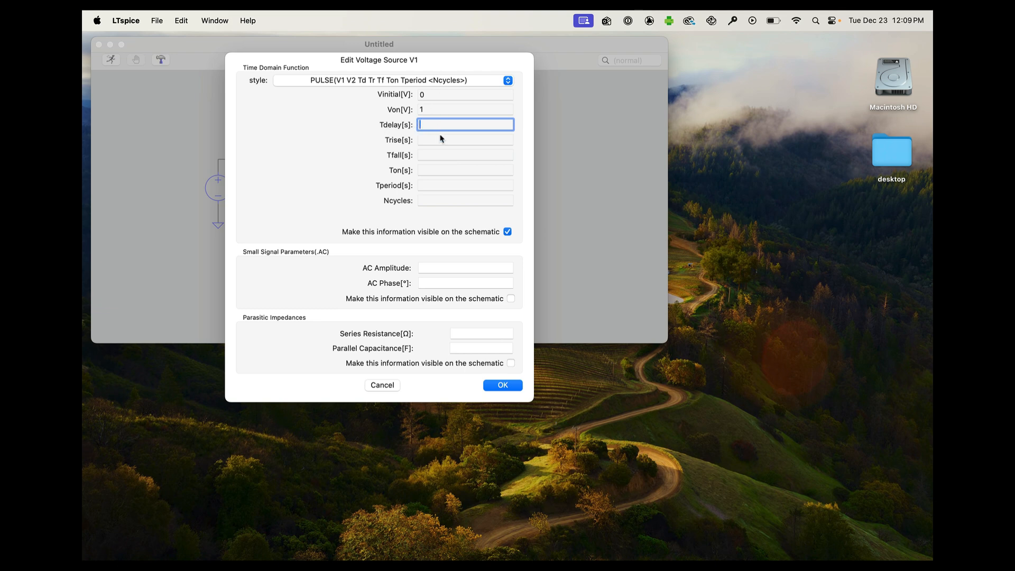
pyautogui.write('10ms')
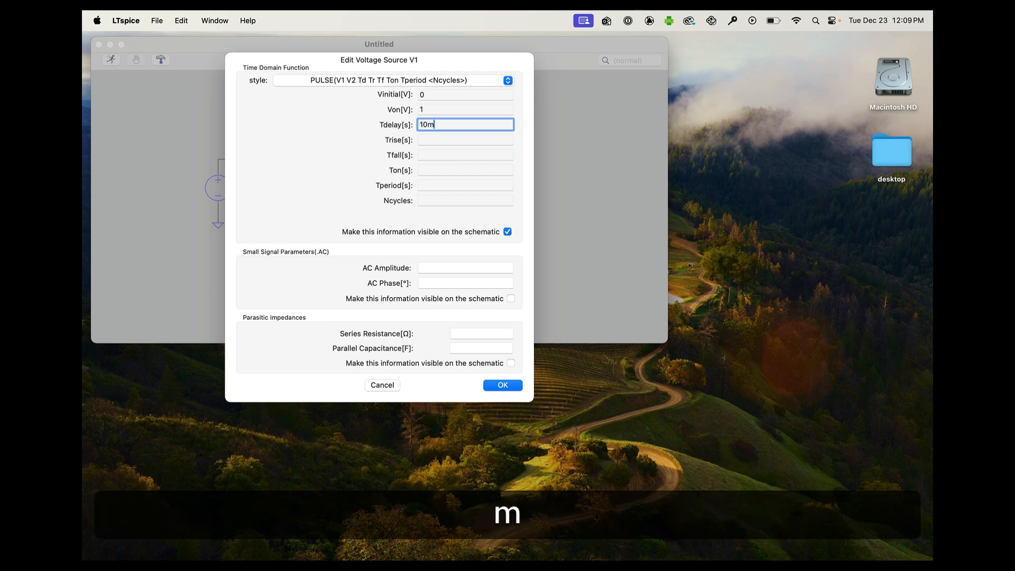
# Set both the rise time and the fall time of V1's pulse to 1u.
pyautogui.click(426, 141)
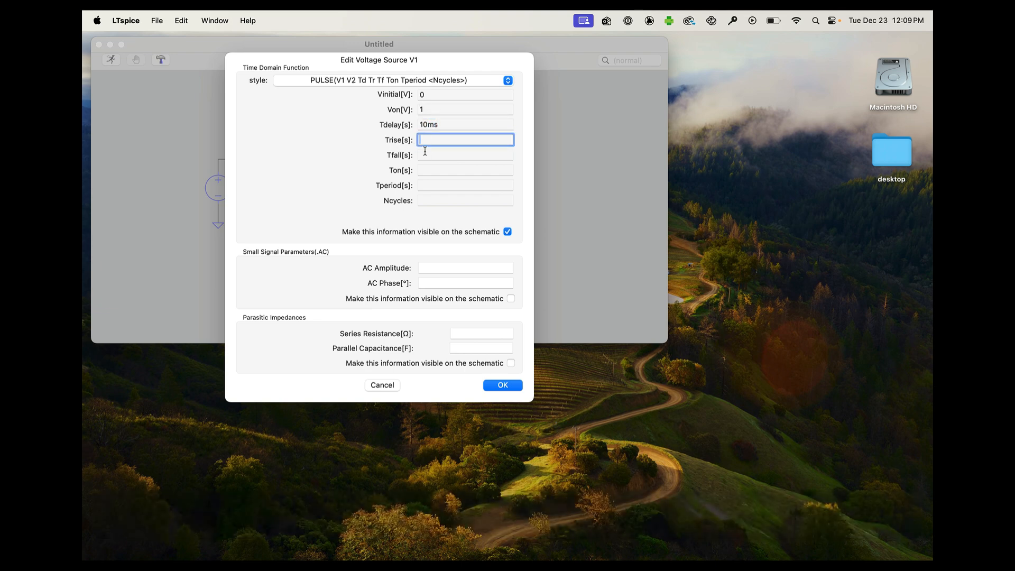
pyautogui.write('1u')
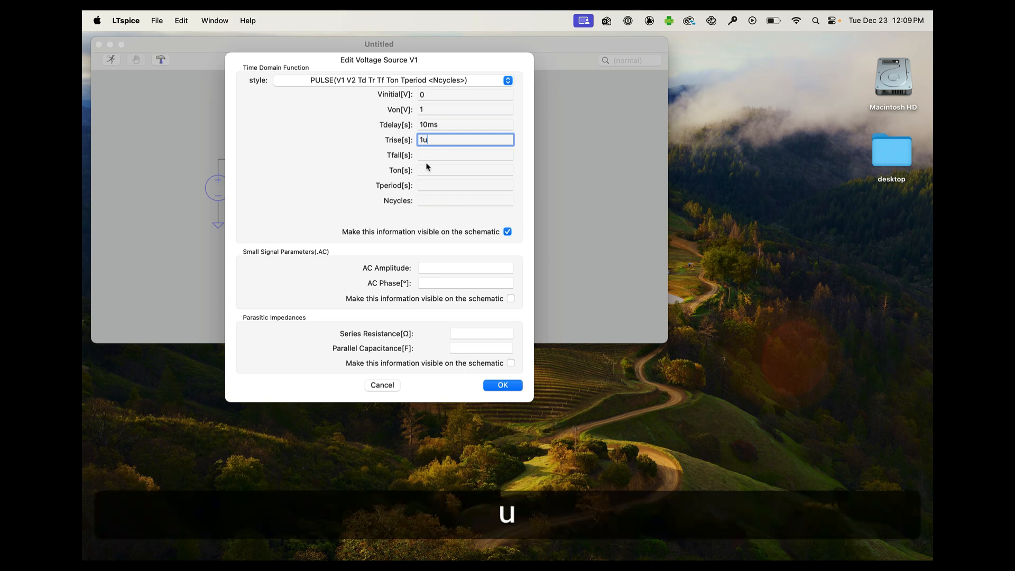
pyautogui.press('Tab')
pyautogui.write('1u')
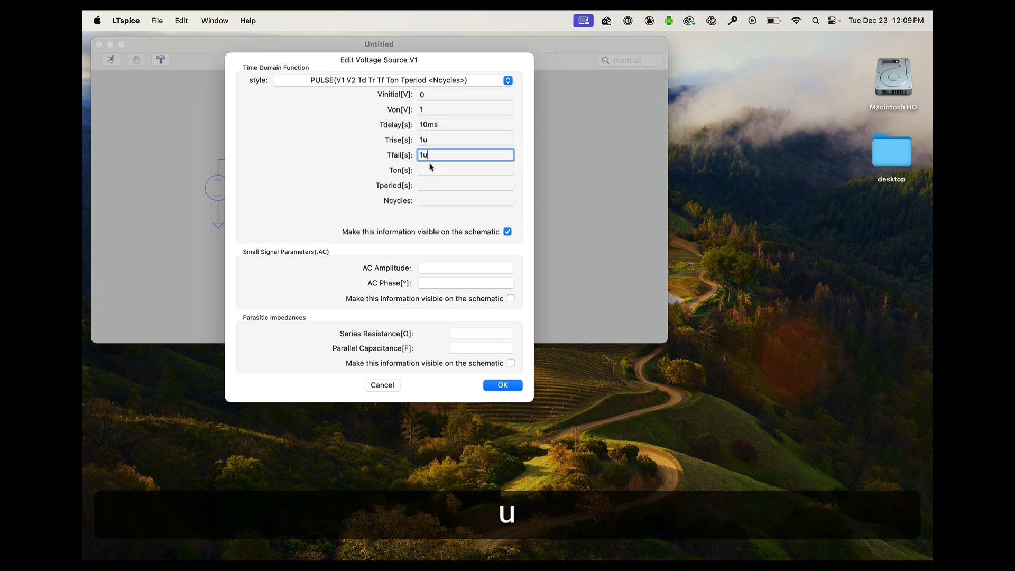
# Set V1's pulse on time to 10ms and its period to 20ms, and apply the source settings.
pyautogui.click(424, 168)
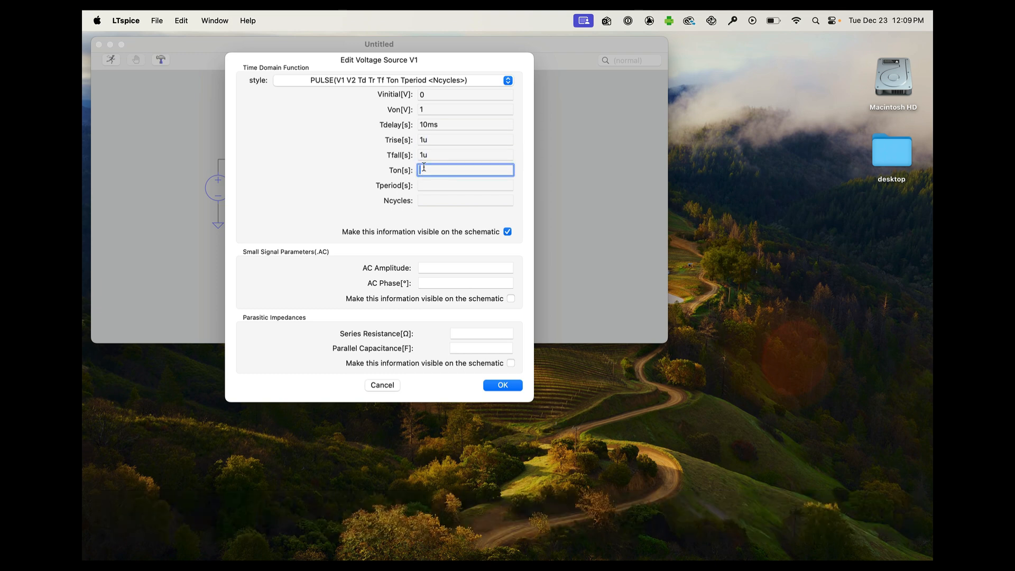
pyautogui.write('10ms')
pyautogui.click(431, 185)
pyautogui.write('29ms')
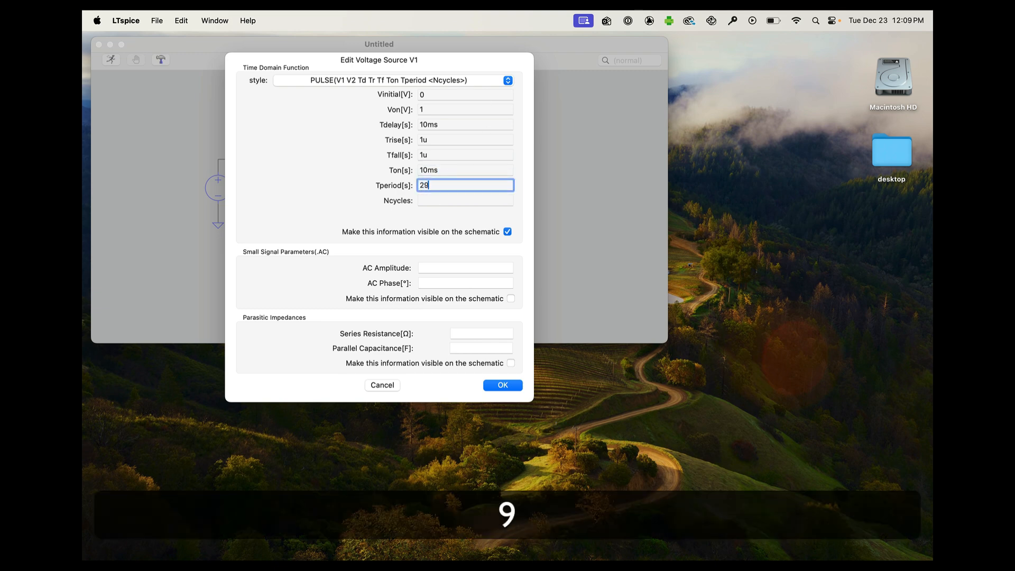
pyautogui.press('BackSpace')
pyautogui.press('BackSpace')
pyautogui.press('BackSpace')
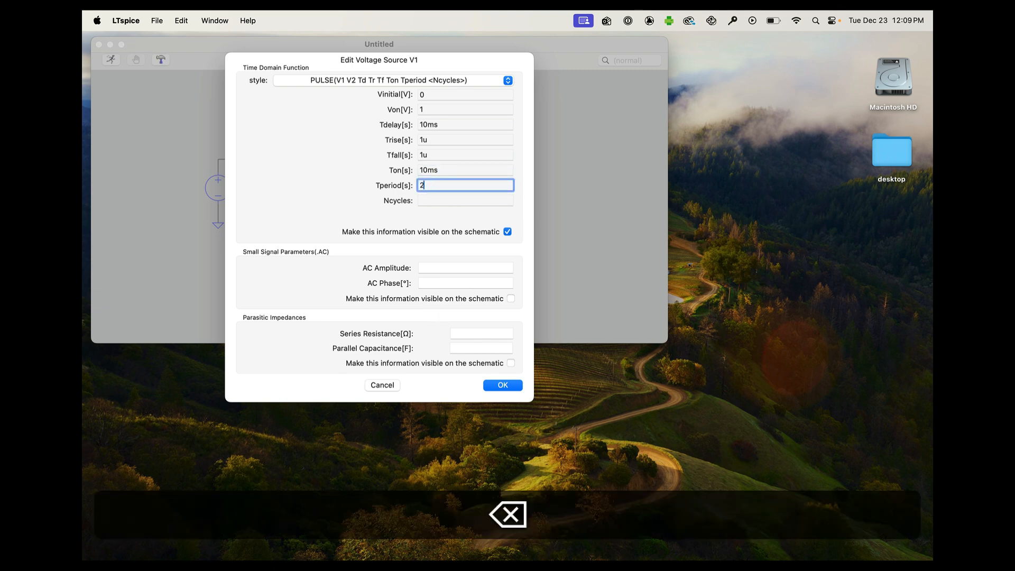
pyautogui.write('0ms')
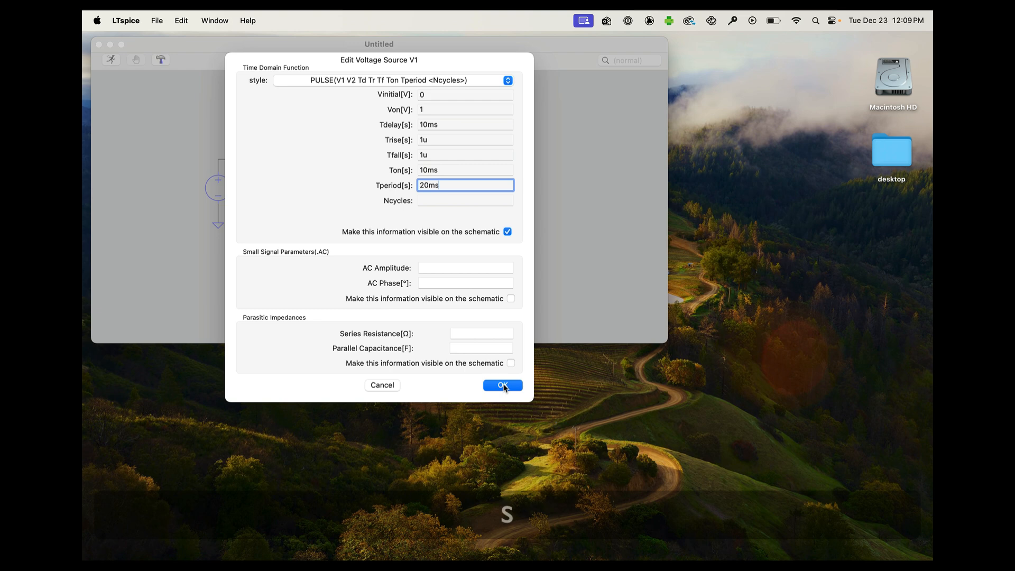
pyautogui.click(499, 385)
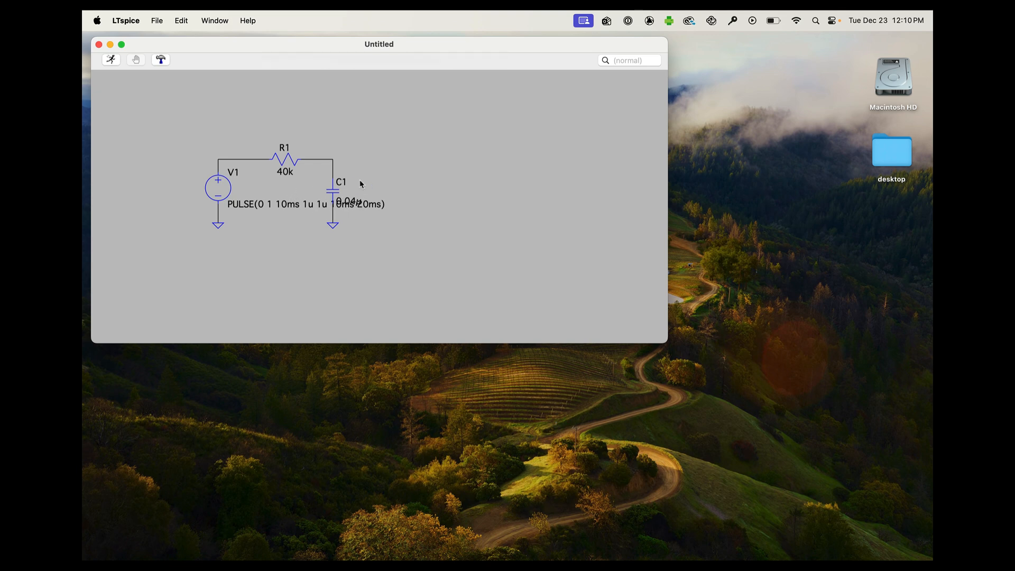
# Move V1's PULSE value text below the circuit, clear of capacitor C1's value.
pyautogui.rightClick(415, 152)
pyautogui.moveTo(444, 192)
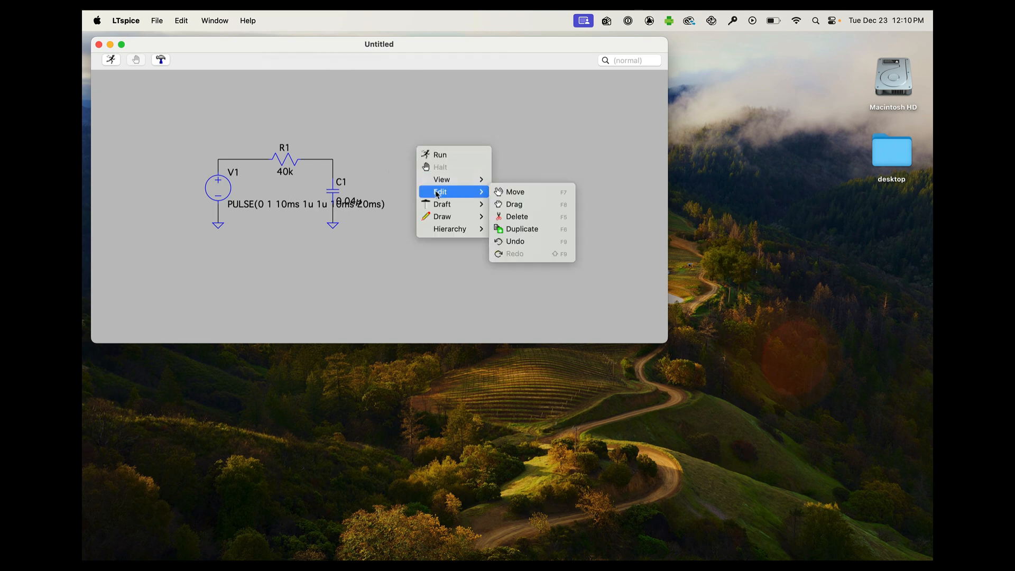
pyautogui.click(543, 194)
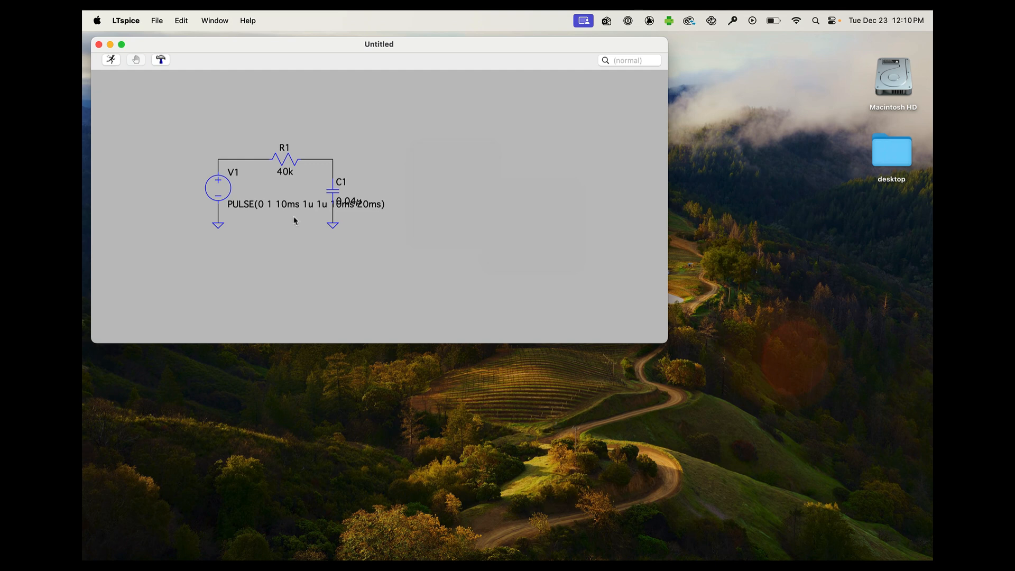
pyautogui.click(266, 205)
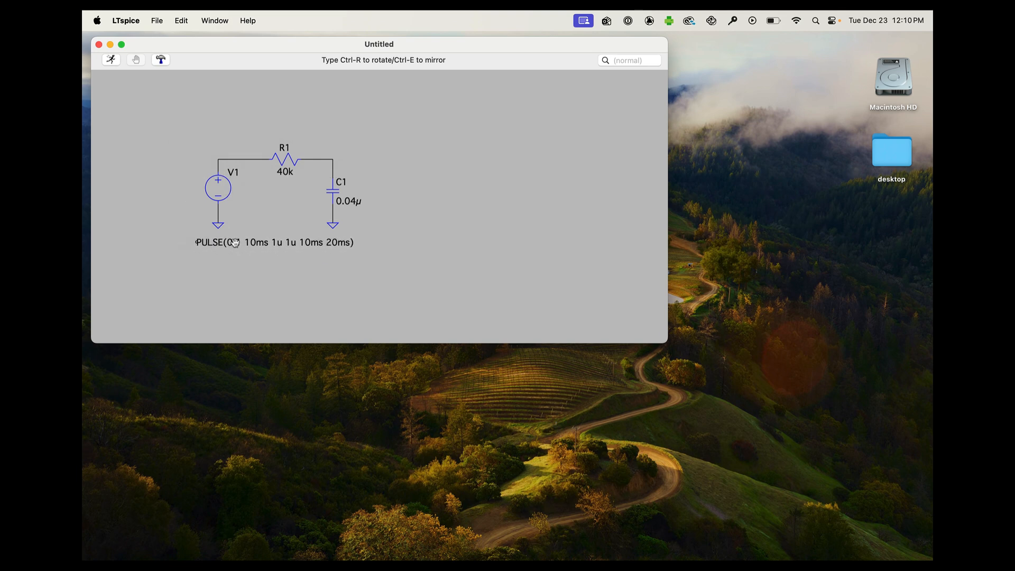
pyautogui.click(233, 242)
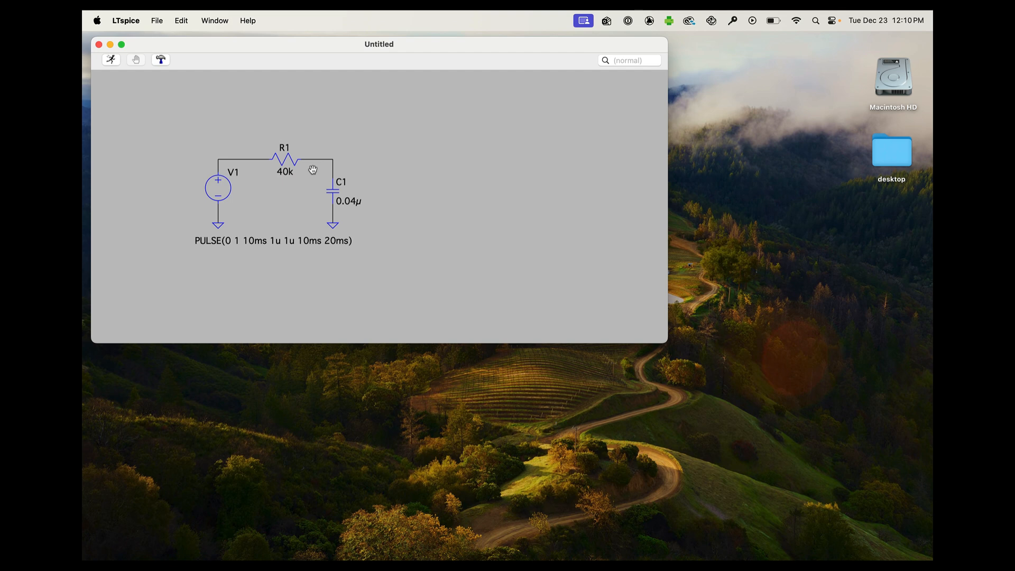
pyautogui.rightClick(407, 144)
# Save the schematic in the Labs folder, naming it Lab01_LTspiceIntro_ followed by the author's first initial and last name.
pyautogui.moveTo(444, 187)
pyautogui.click(157, 20)
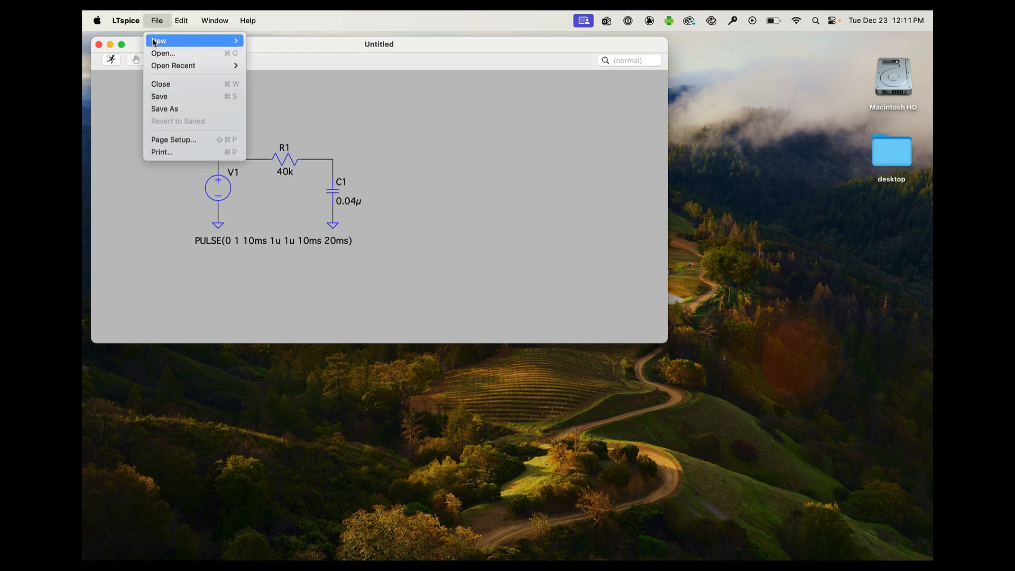
pyautogui.click(167, 98)
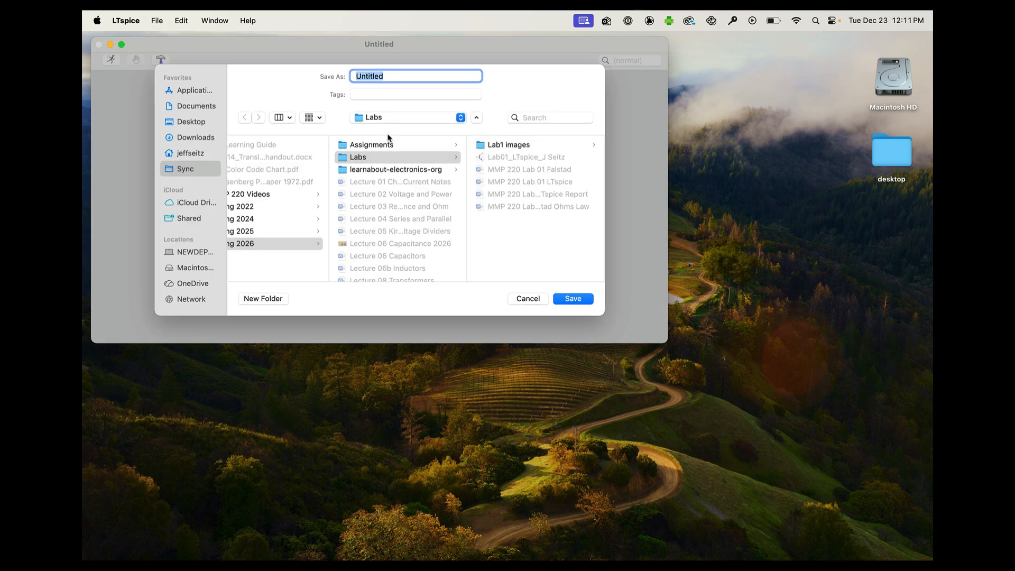
pyautogui.write('L')
pyautogui.hotkey('shift', 'BackSpace')
pyautogui.write('Lab0')
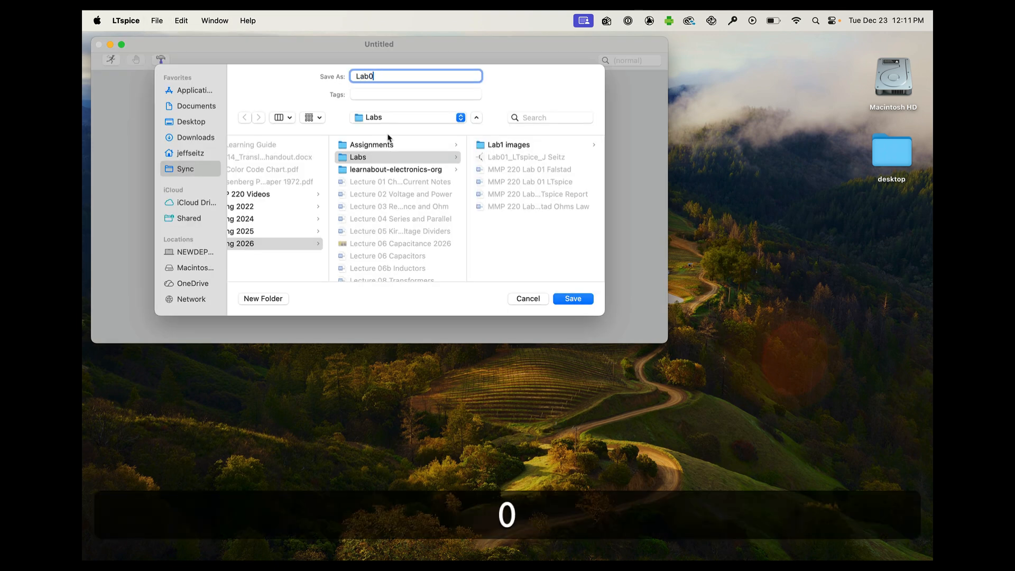
pyautogui.write('1_L')
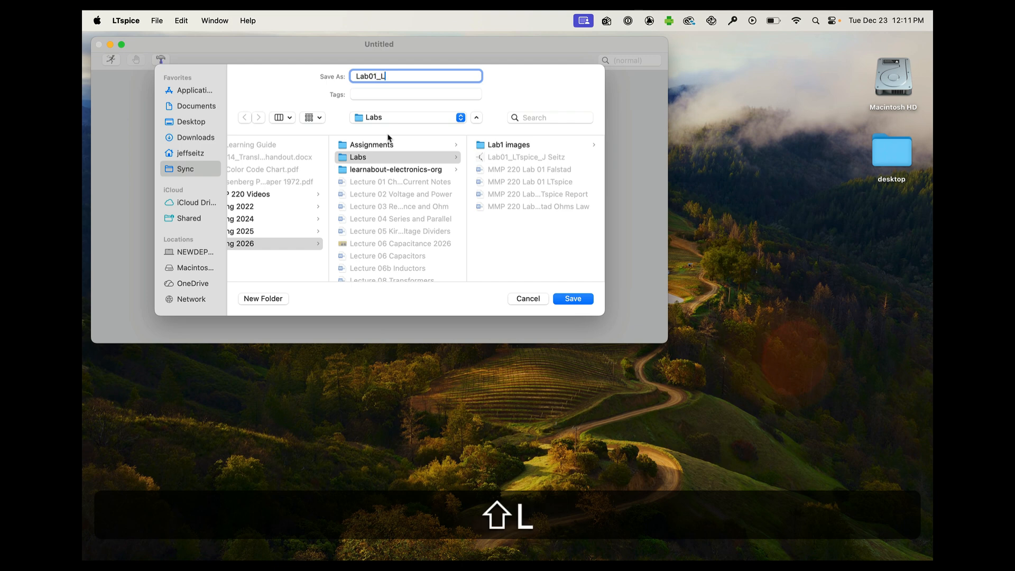
pyautogui.write('Tspice')
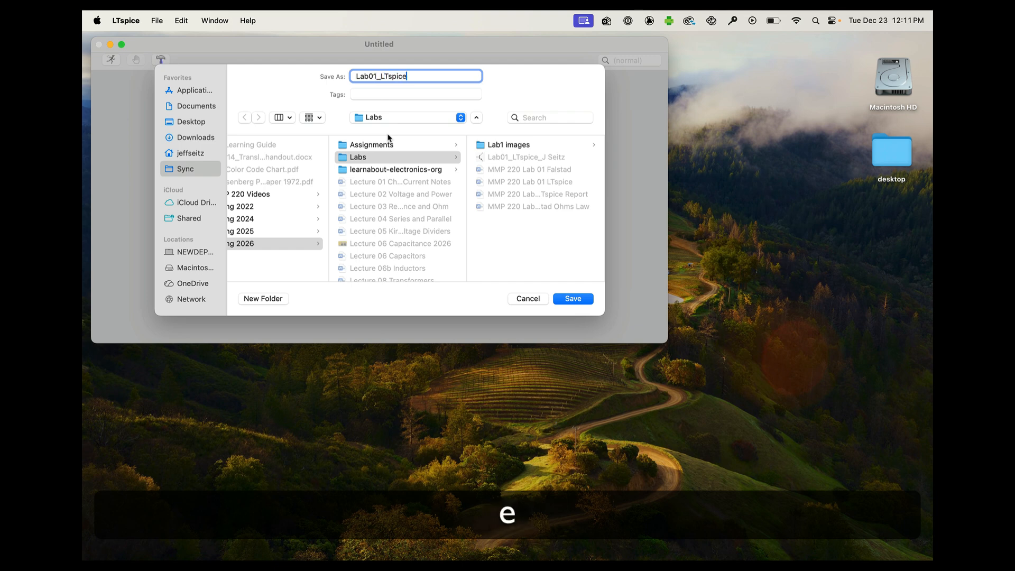
pyautogui.write('Intro')
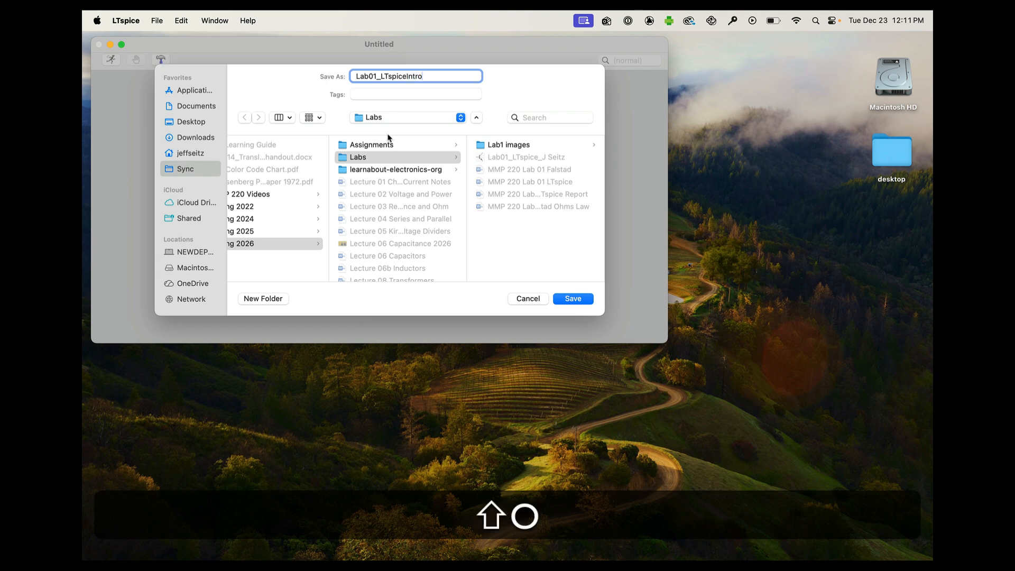
pyautogui.write('_J Seitz')
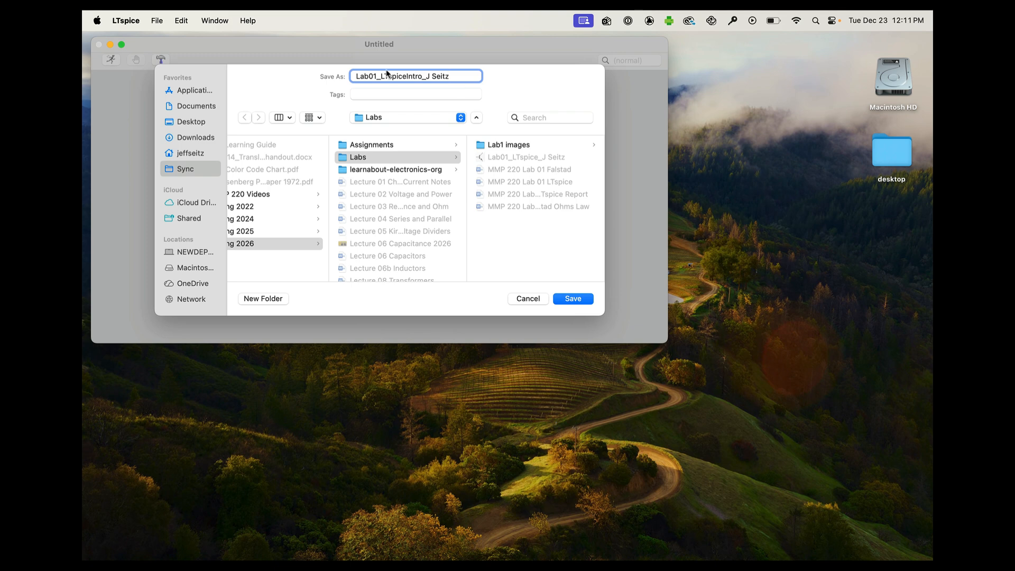
pyautogui.click(577, 299)
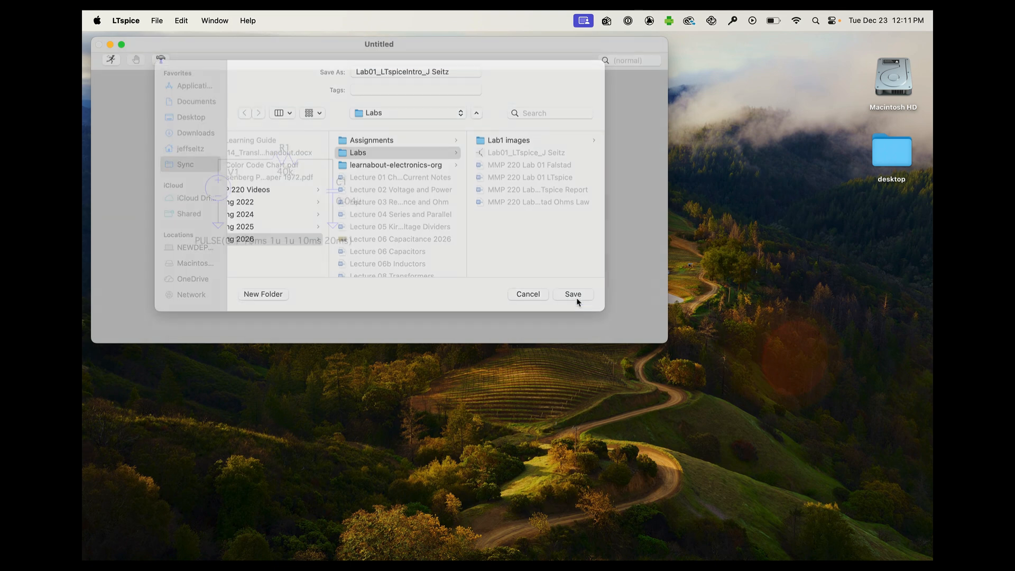